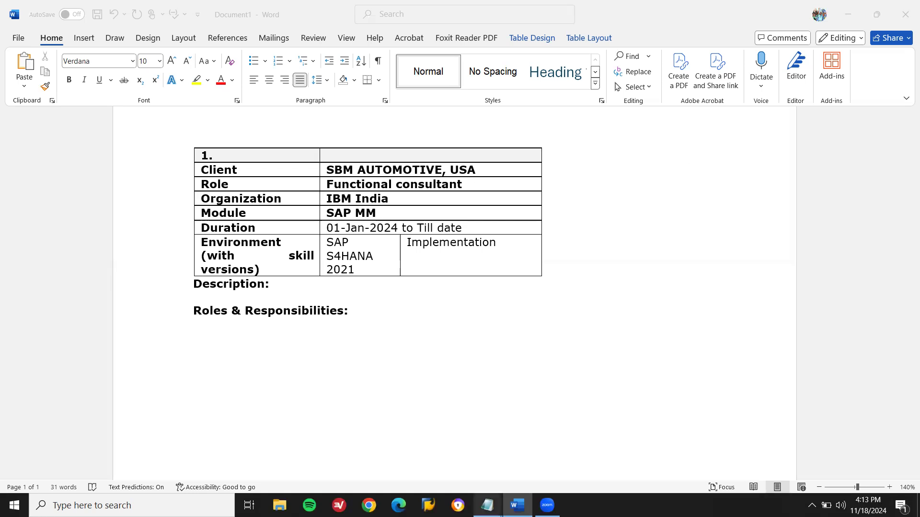
Switch to the Notepad note with video links, highlight the SAP Resume Preparation title and link, and return to the Word document
mouse_move(487, 506)
left_click(542, 447)
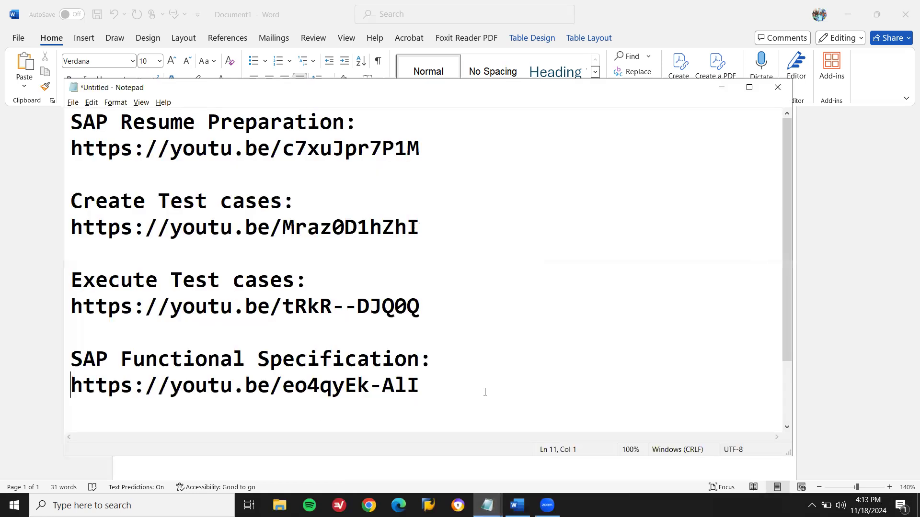
left_click_drag(257, 149, 176, 141)
left_click(70, 119)
key("shift+Down")
key("shift+Down")
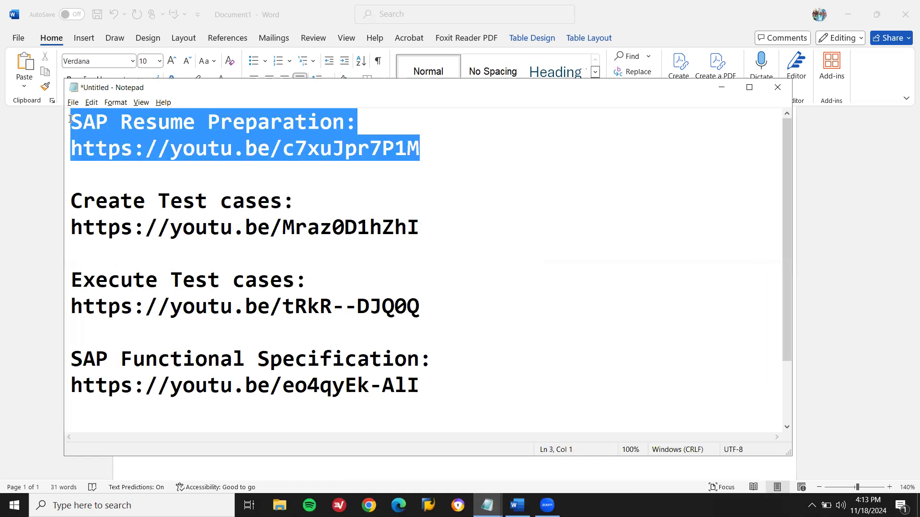
key("alt+Tab")
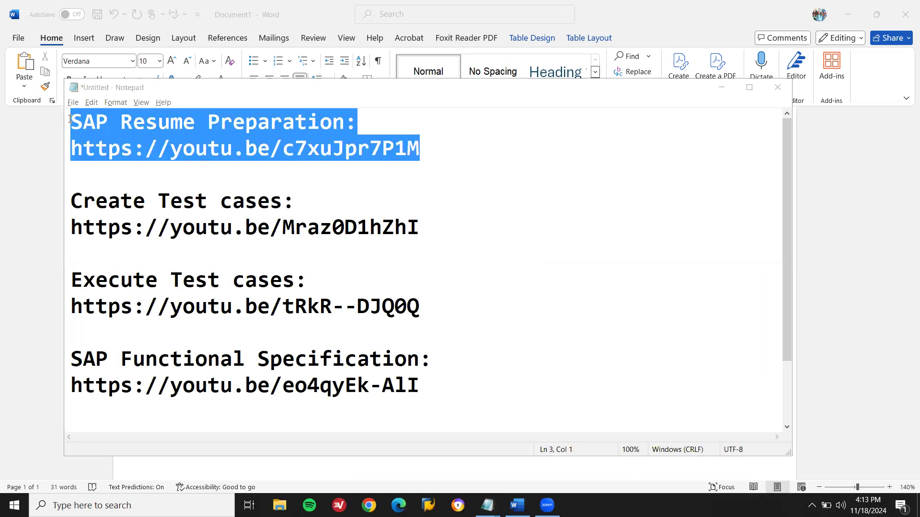
left_click(811, 195)
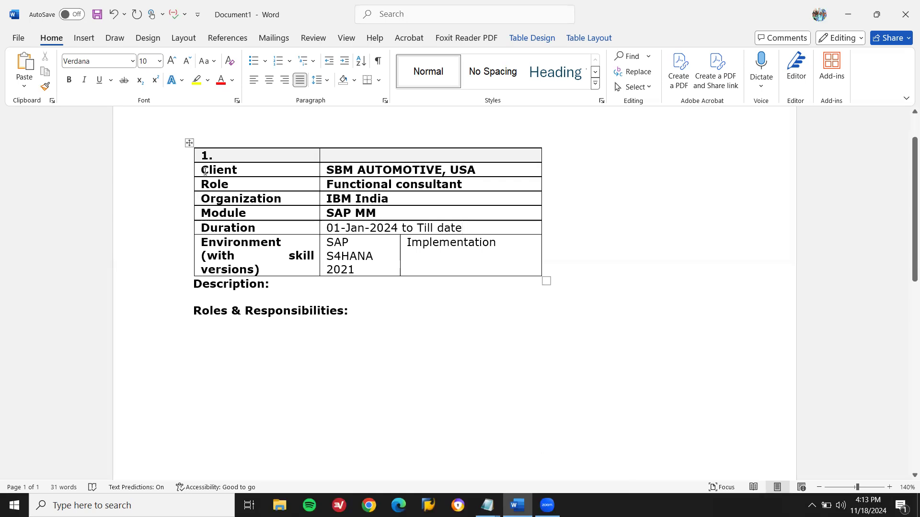
Review the project table's client, organization, module and duration entries
left_click(197, 173)
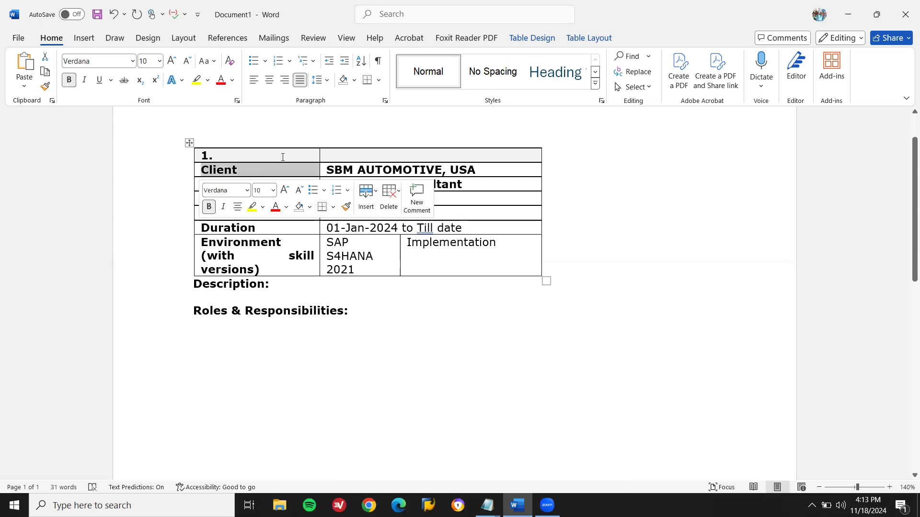
triple_click(398, 165)
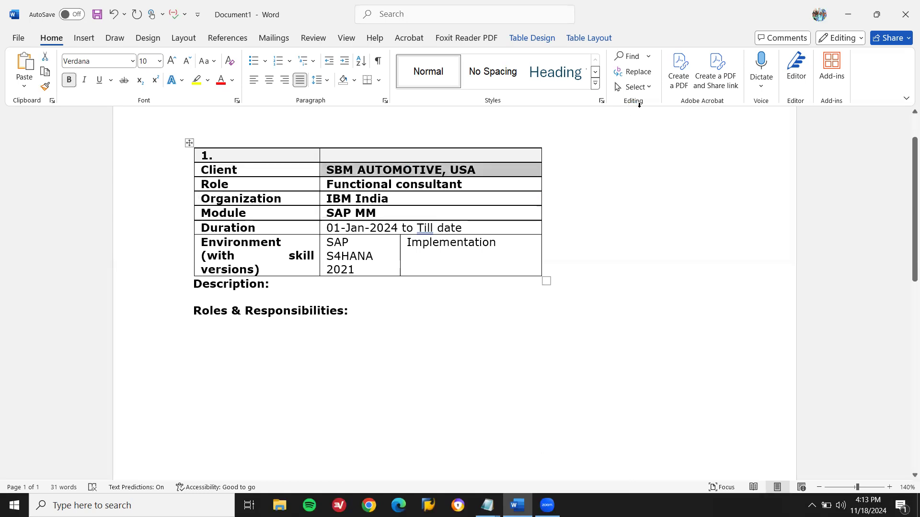
left_click(375, 180)
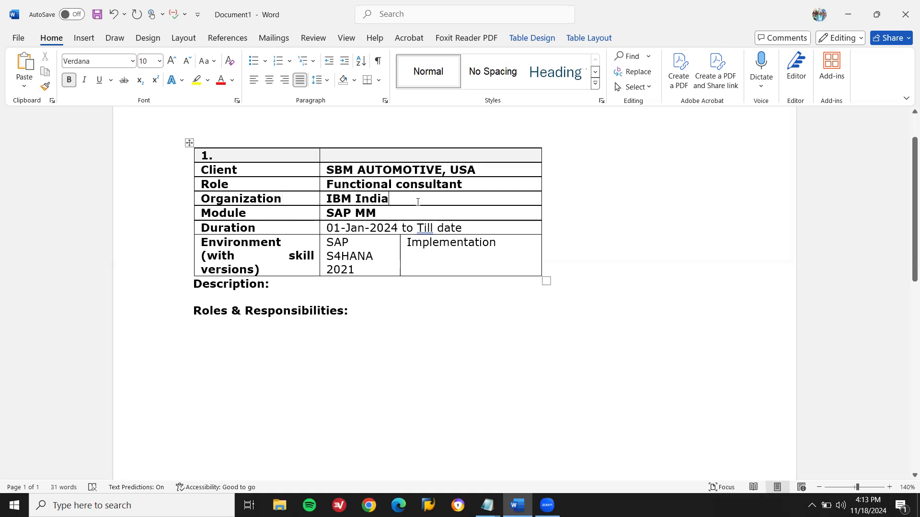
left_click(385, 213)
left_click_drag(295, 228, 193, 226)
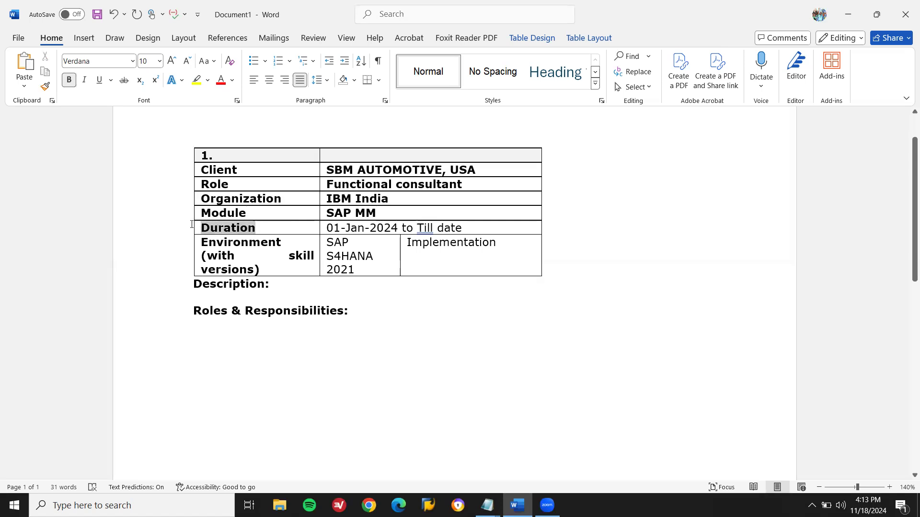
left_click(323, 233)
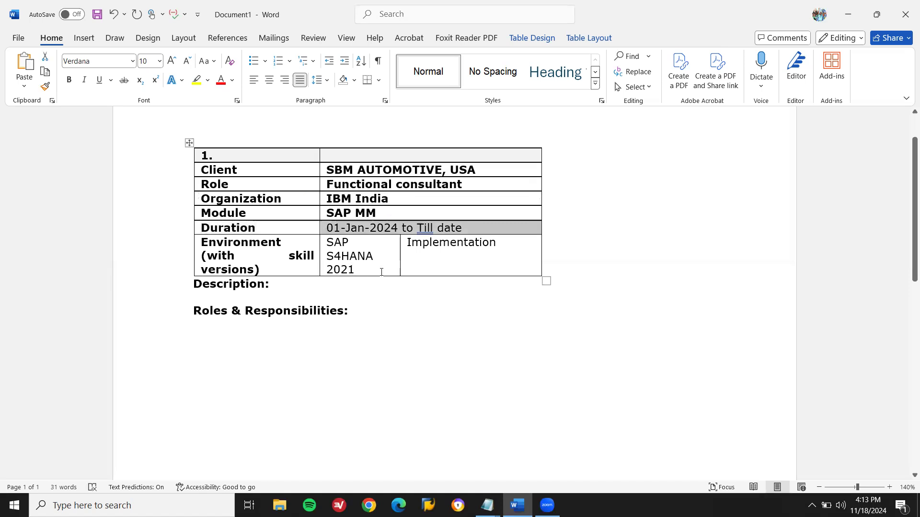
Examine the Environment row's SAP version and project type, the Description heading and the client name
left_click_drag(381, 272, 321, 245)
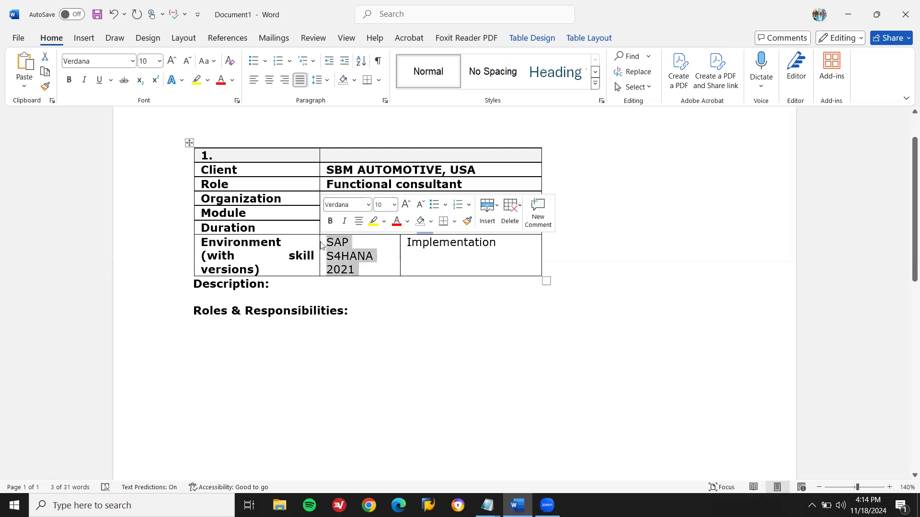
double_click(342, 261)
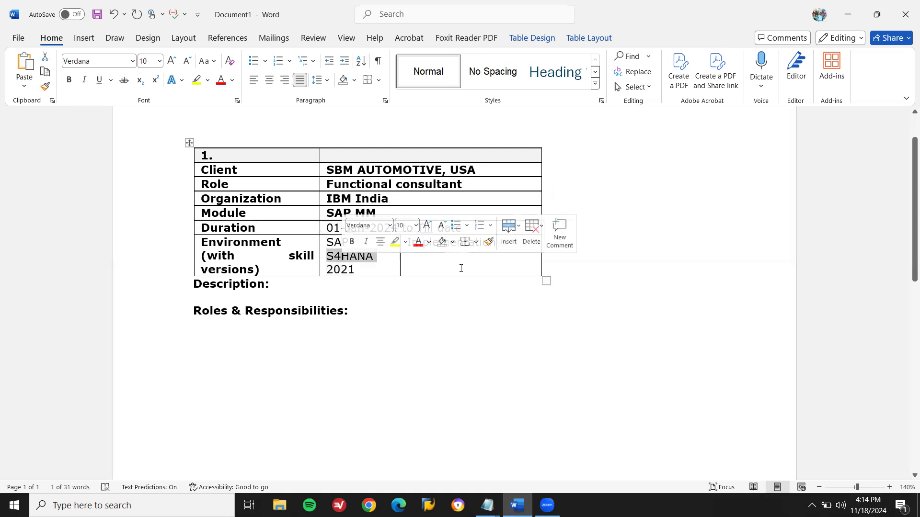
left_click(445, 267)
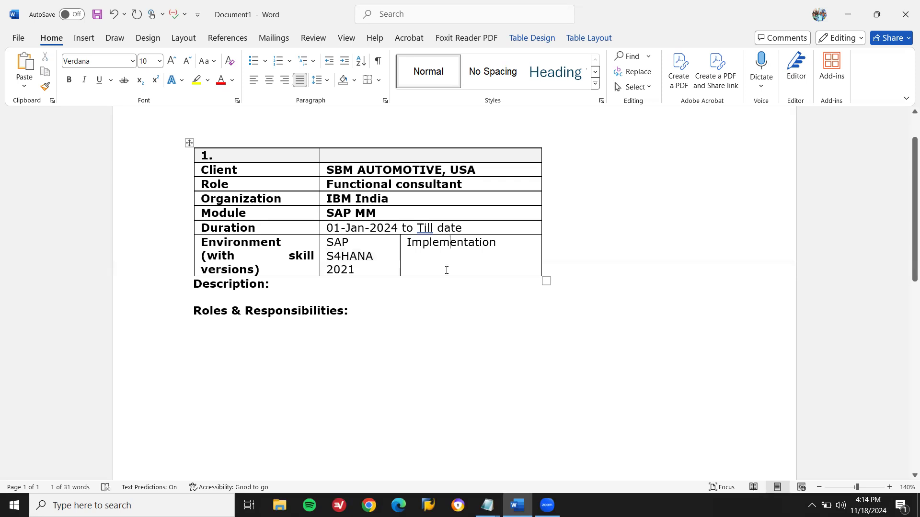
triple_click(461, 244)
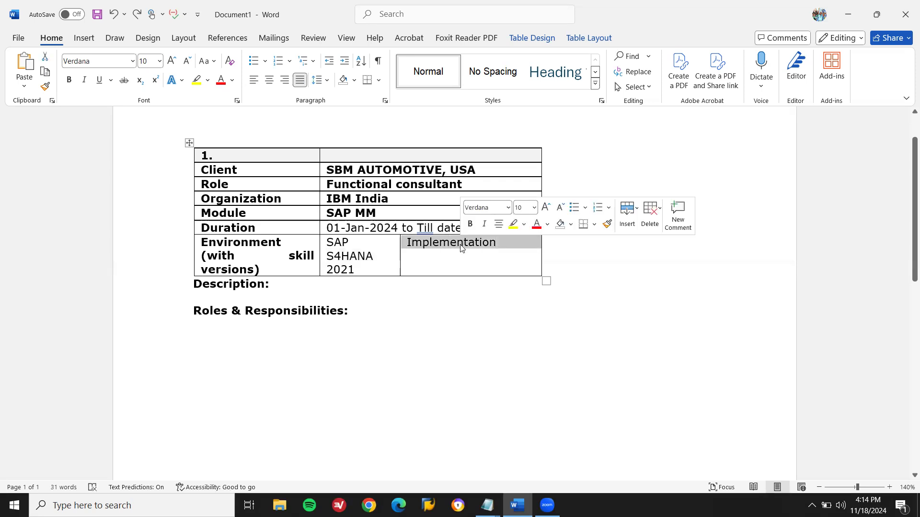
double_click(461, 246)
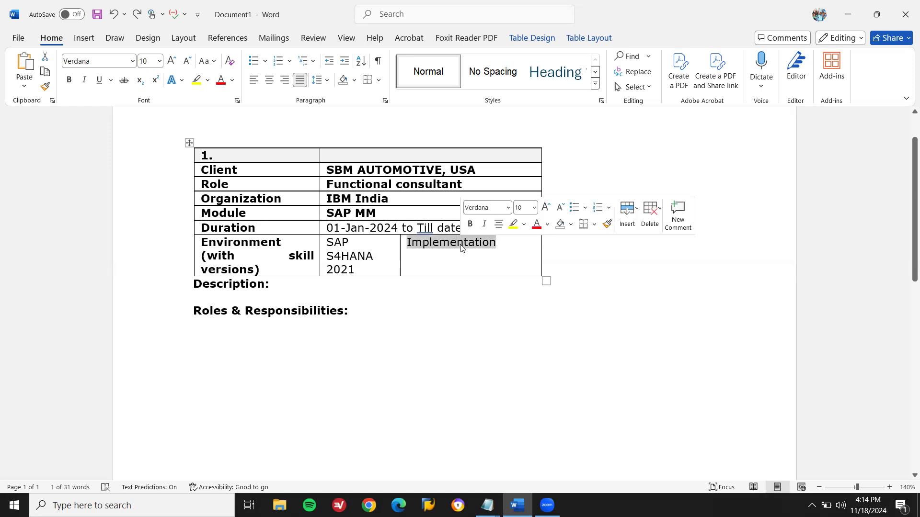
left_click_drag(382, 269, 321, 246)
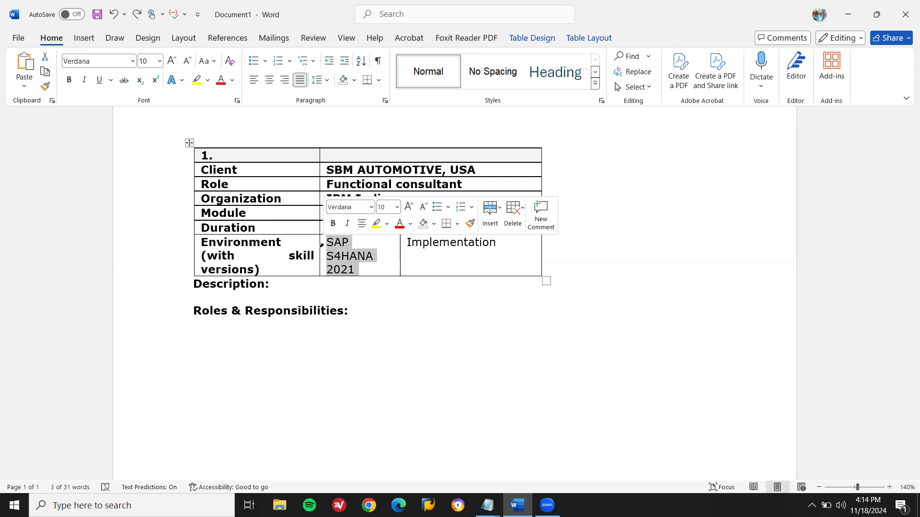
triple_click(250, 284)
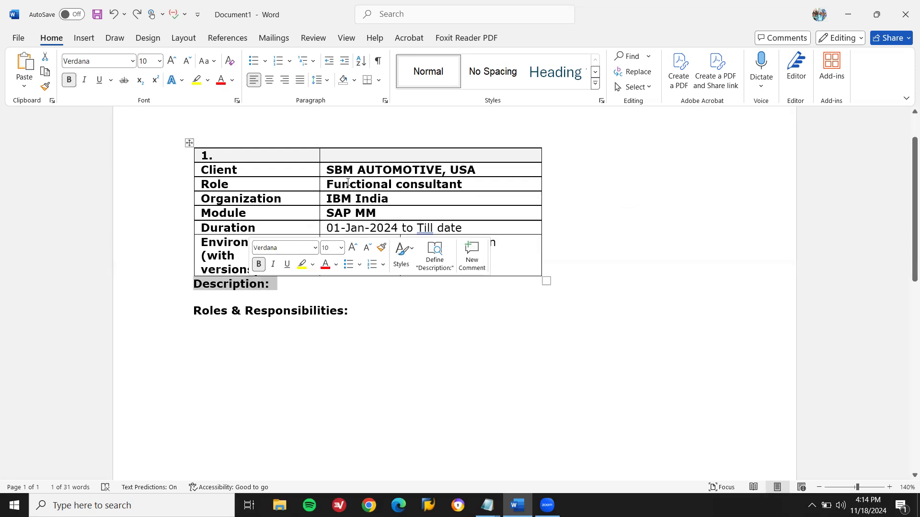
left_click(323, 169)
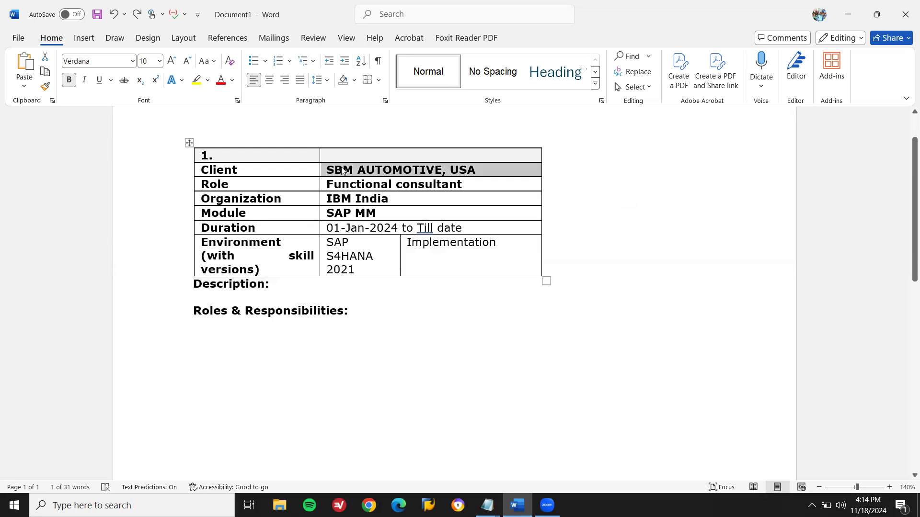
left_click(343, 170)
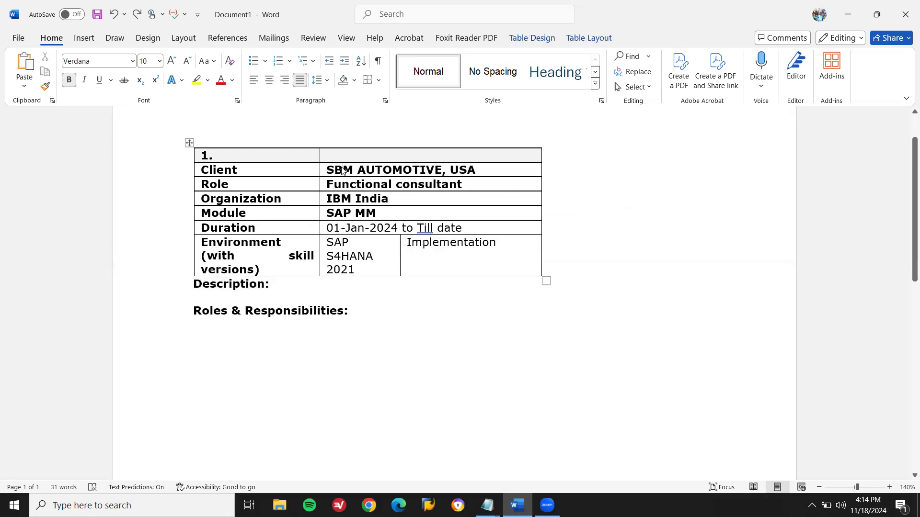
triple_click(343, 170)
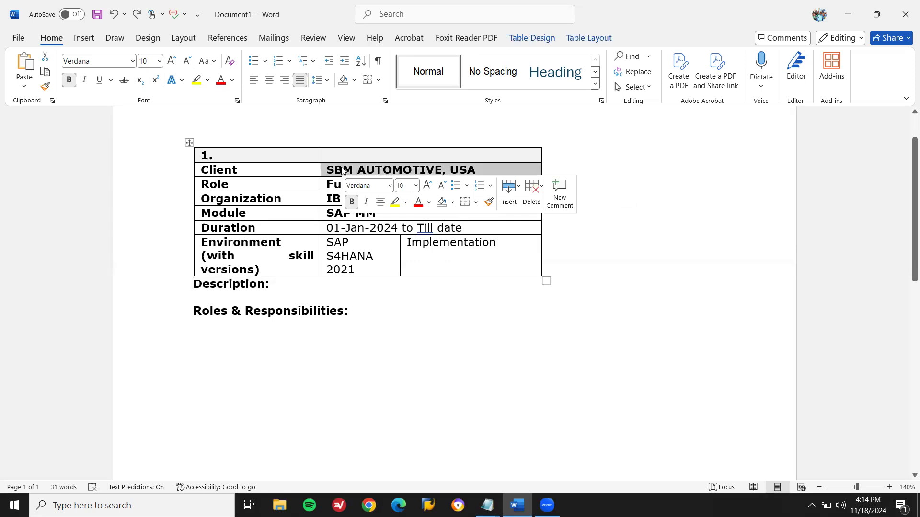
Insert a blank line above the Roles & Responsibilities heading and place the cursor at the end of that heading
left_click(255, 299)
key("Return")
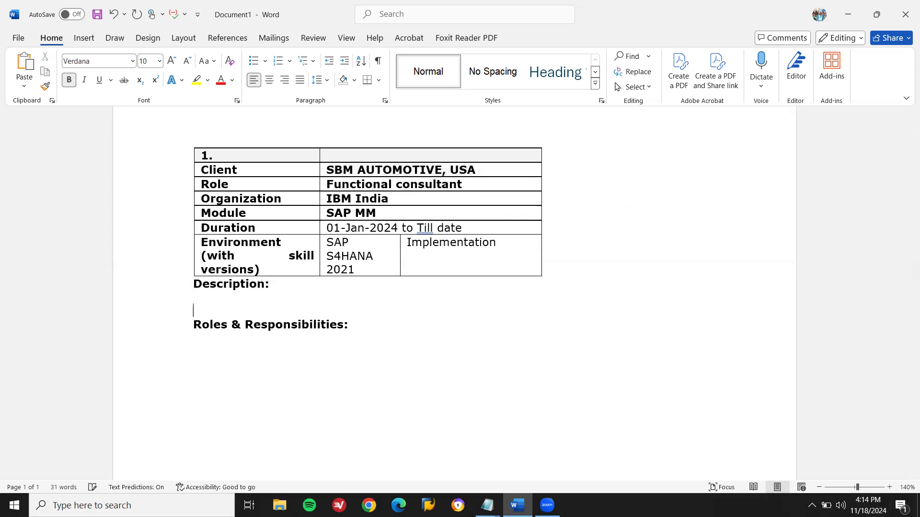
double_click(213, 325)
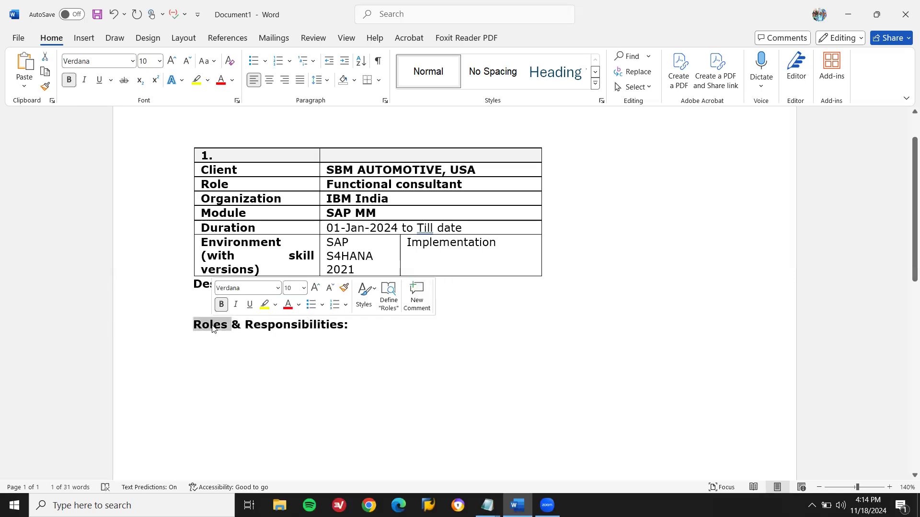
left_click(378, 324)
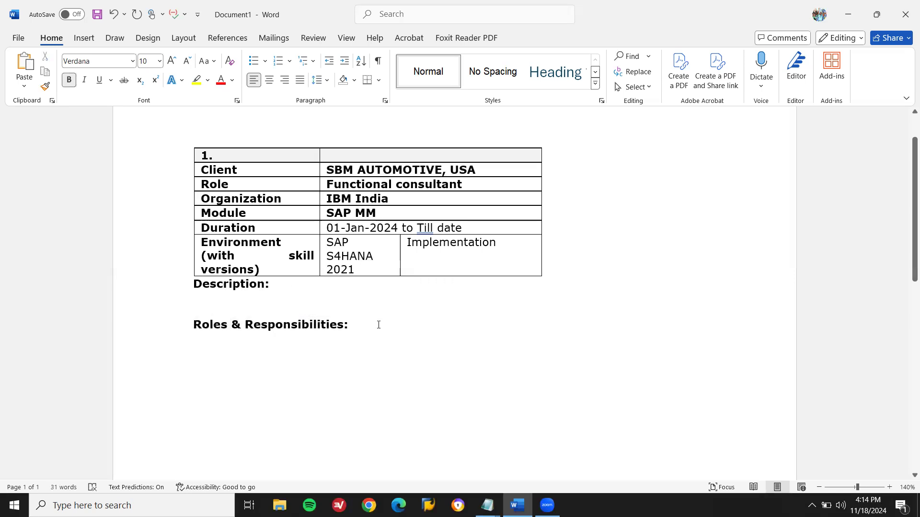
Switch to the Notepad note with the numbered responsibilities and select "Created Enterprise structure" in item 1
left_click(487, 505)
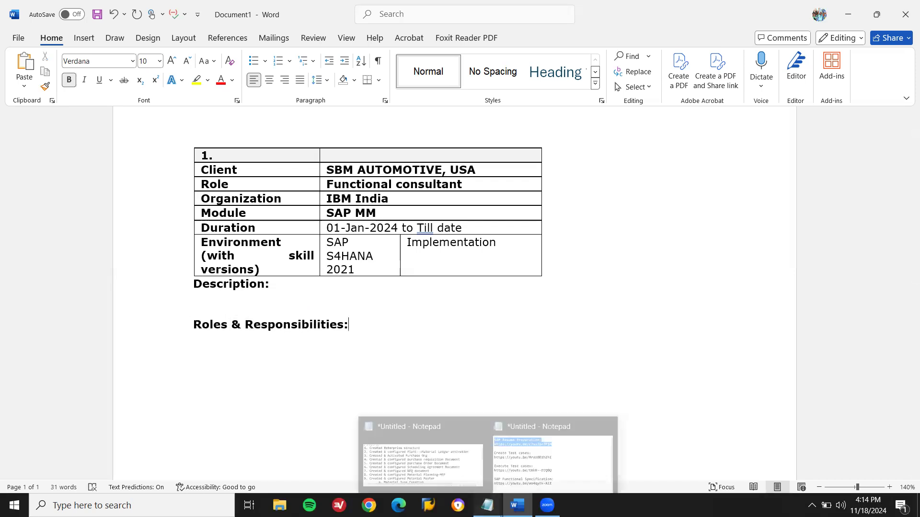
left_click(447, 458)
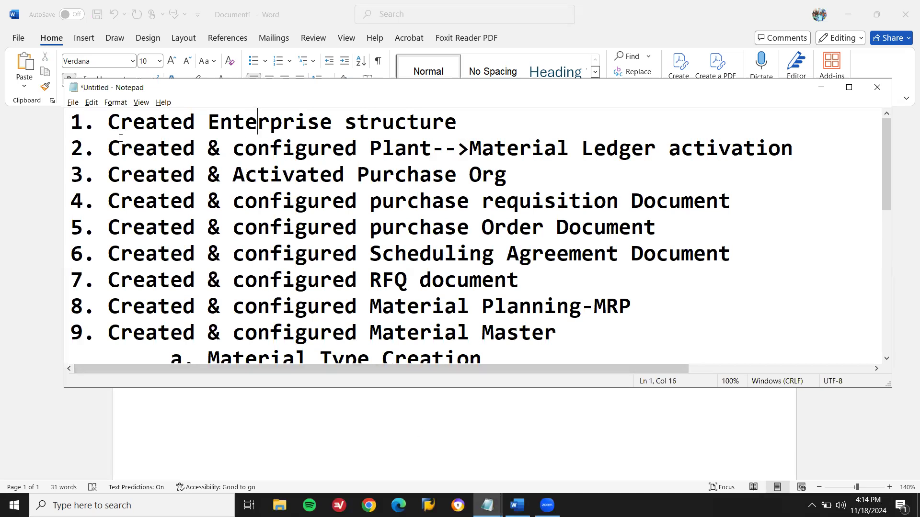
left_click_drag(110, 124, 471, 114)
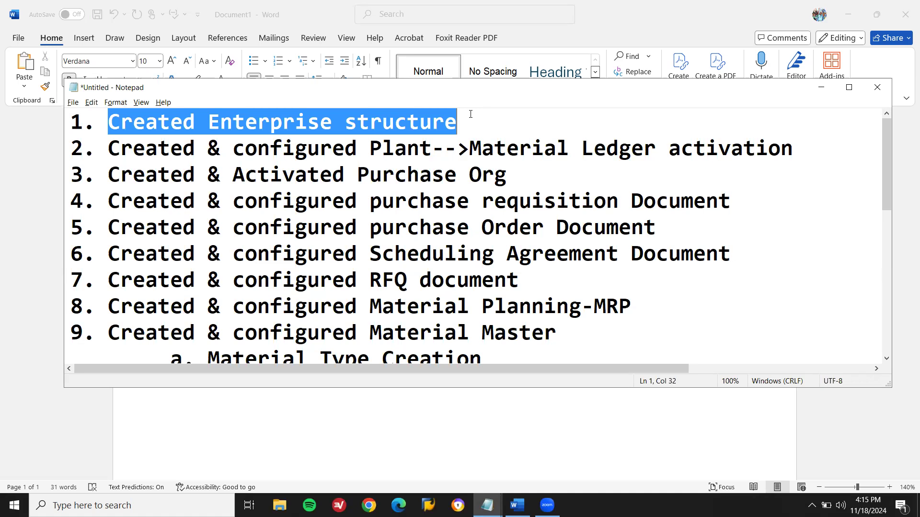
Delete "Created & configured" from item 2 of the list and try "sap" in its place, removing it again
key("Down")
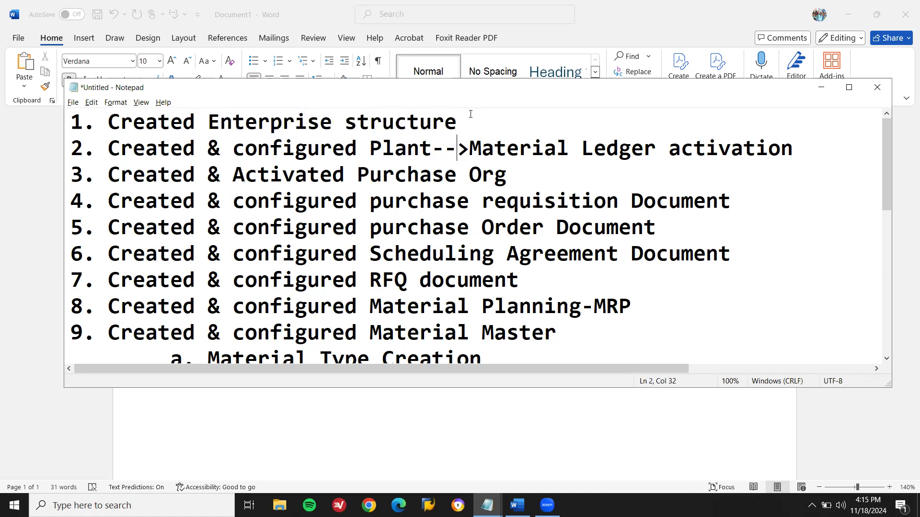
key("Left")
key("Left")
key("Left")
key("Left")
key("Left")
key("Left")
key("Left")
key("shift+Left")
key("shift+Left")
key("shift+Left")
key("shift+Left")
key("shift+Left")
key("shift+Left")
key("shift+Left")
key("shift+Left")
key("shift+Left")
key("shift+Left")
key("shift+Left")
key("shift+Left")
key("shift+Left")
key("shift+Left")
key("shift+Left")
key("shift+Left")
key("shift+Left")
key("shift+Left")
key("shift+Left")
key("shift+Left")
key("BackSpace")
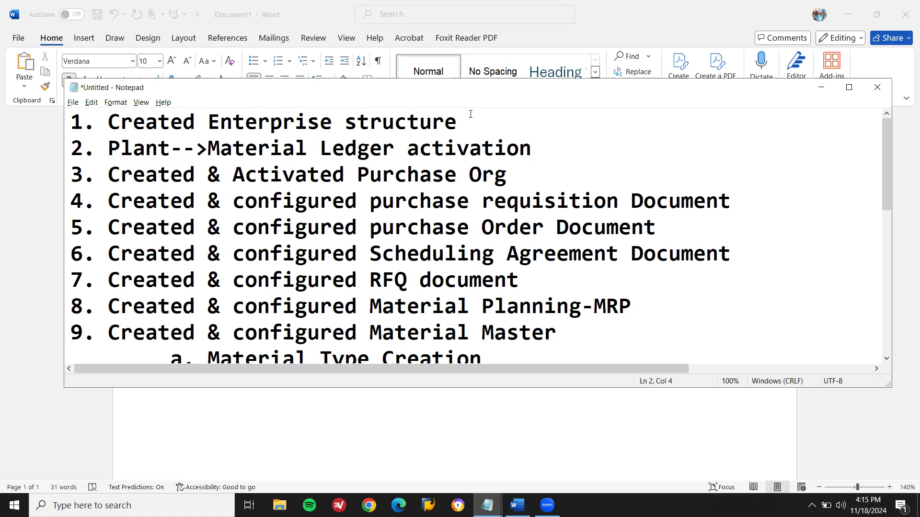
type("sap")
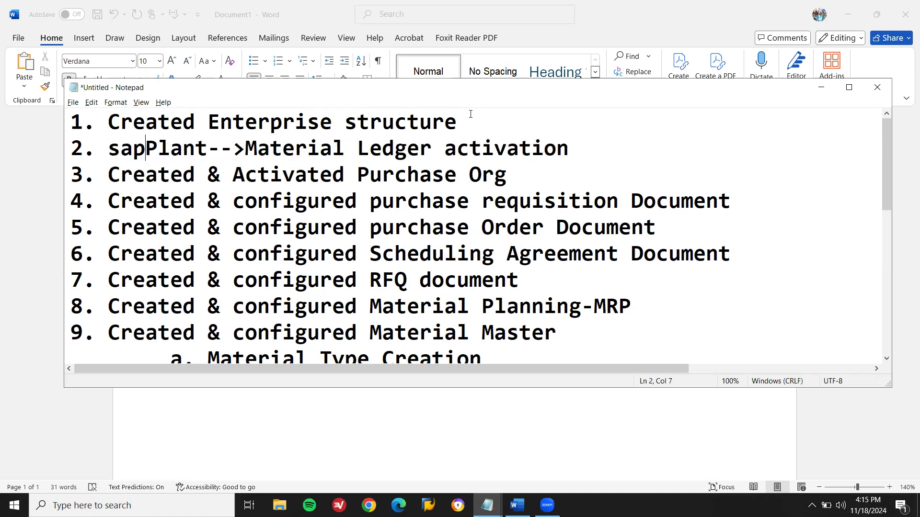
key("BackSpace")
key("BackSpace")
key("BackSpace")
Restore "Created & configured" before "Plant" in item 2 by copying the phrase from item 4
key("Down")
key("Down")
key("shift+Right")
key("shift+Right")
key("shift+Right")
key("shift+Right")
key("shift+Right")
key("shift+Right")
key("shift+Right")
key("shift+Right")
key("shift+Right")
key("shift+Right")
key("shift+Right")
key("shift+Right")
key("shift+Right")
key("shift+Right")
key("shift+Right")
key("shift+Right")
key("shift+Right")
key("shift+Right")
key("shift+Right")
key("shift+Right")
key("ctrl+c")
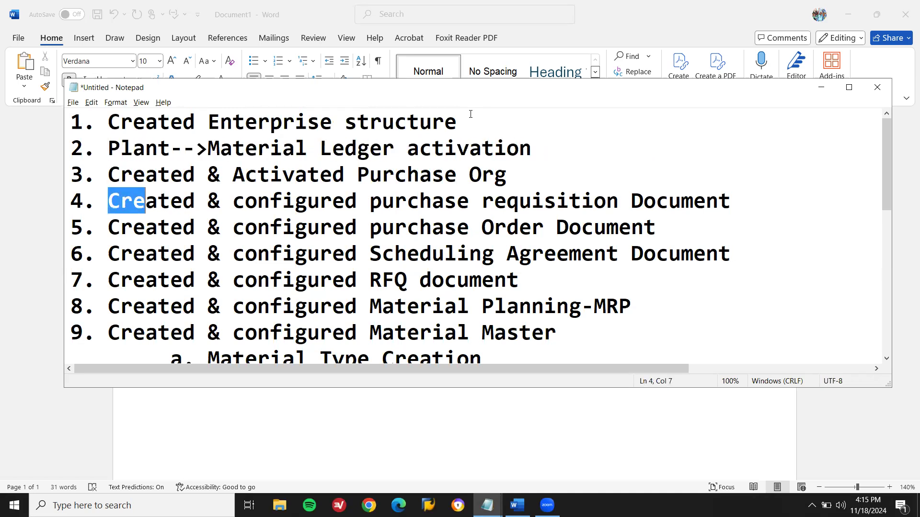
key("Right")
key("Left")
key("Left")
key("Left")
key("Up")
key("Up")
key("Left")
key("Left")
key("Left")
key("Left")
key("Left")
key("Left")
key("Left")
key("Left")
key("Left")
key("Left")
key("Left")
key("Left")
key("Left")
key("Left")
key("Left")
key("Left")
key("Left")
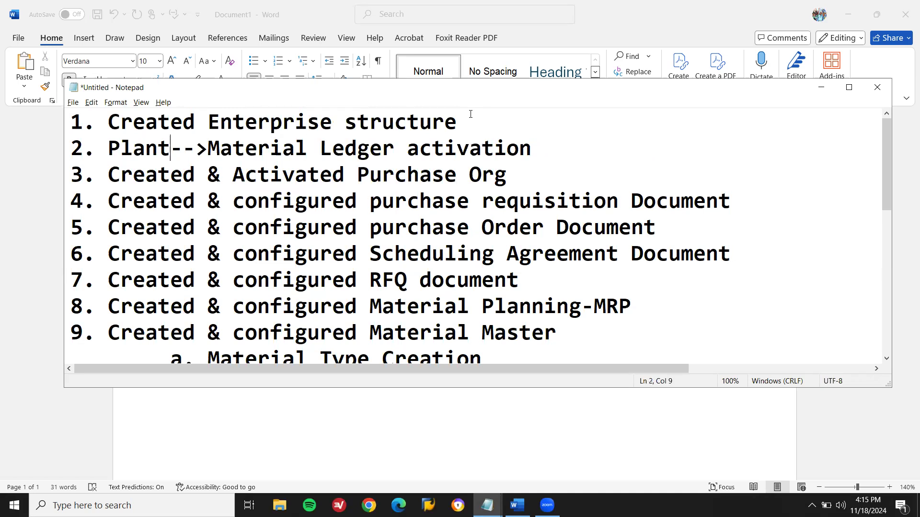
key("ctrl+v")
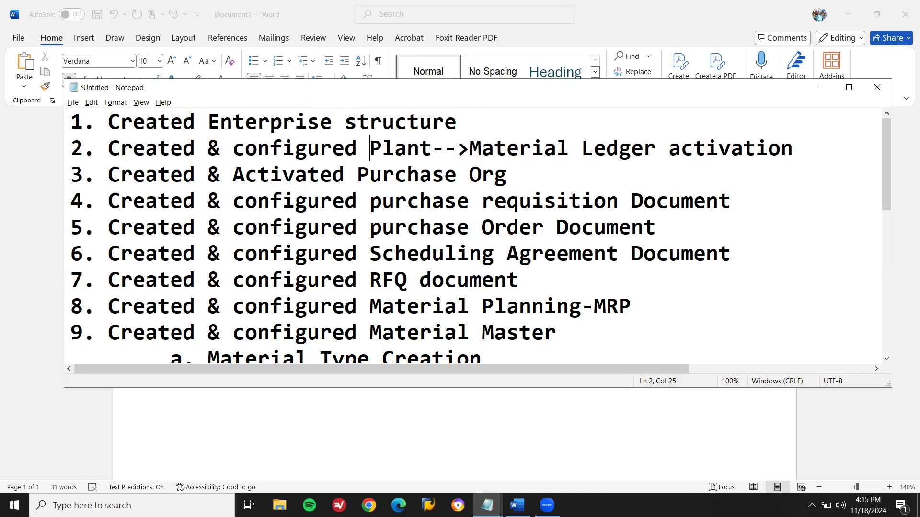
Copy items 1 and 2 of the responsibilities list and paste them under the Roles & Responsibilities heading in the Word document
left_click(475, 147)
key("Up")
key("Home")
key("shift+Down")
key("shift+Down")
key("ctrl+c")
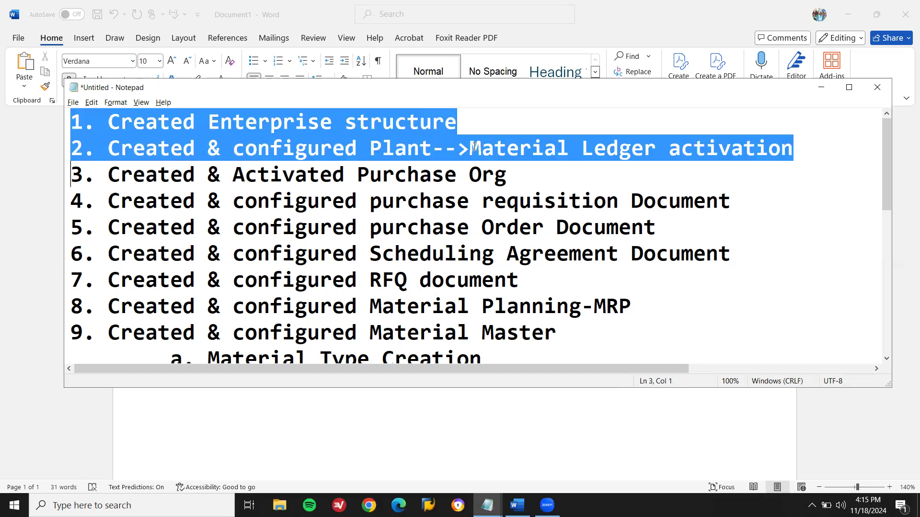
key("alt+Tab")
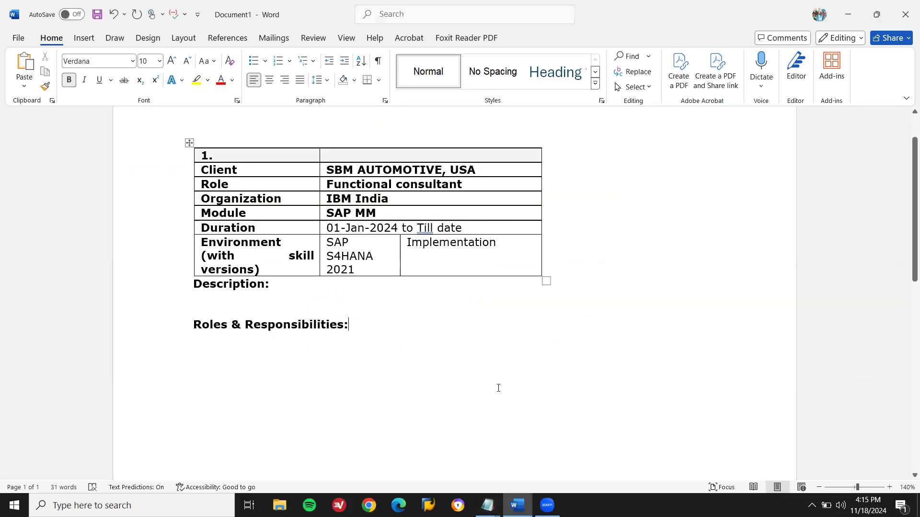
key("ctrl+v")
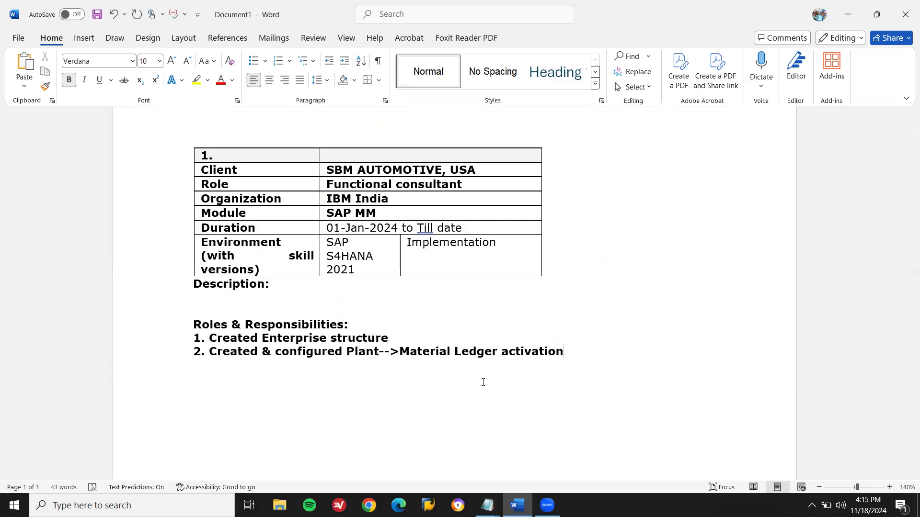
Switch to the Notepad list and delete "& Activated" from item 3, leaving "Created Purchase Org"
key("alt+Tab")
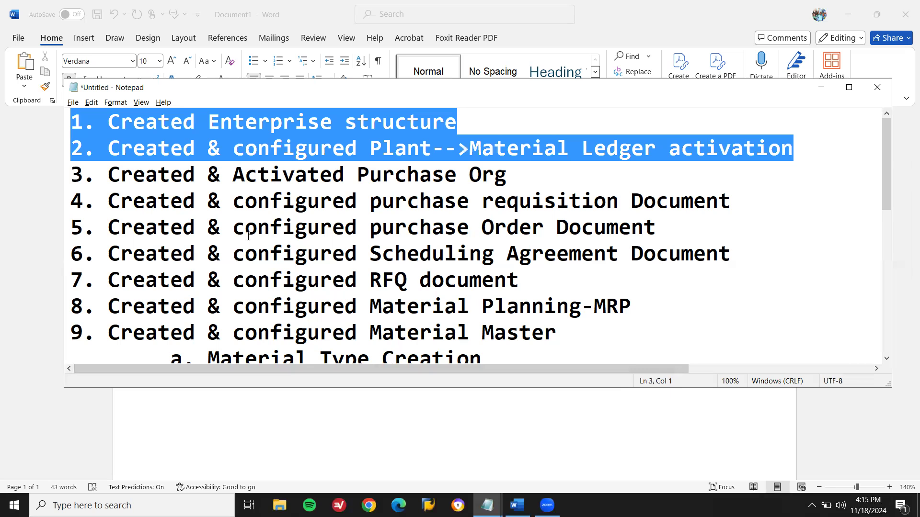
double_click(288, 180)
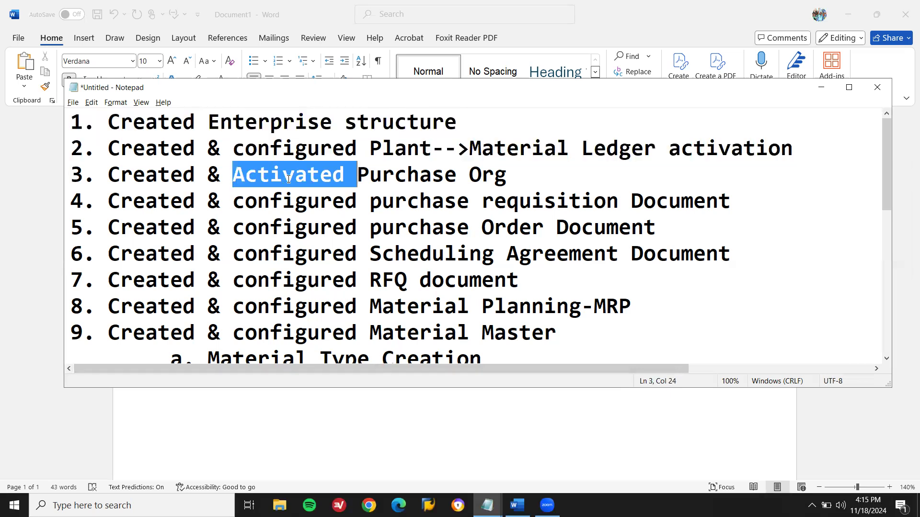
key("BackSpace")
key("BackSpace")
key("BackSpace")
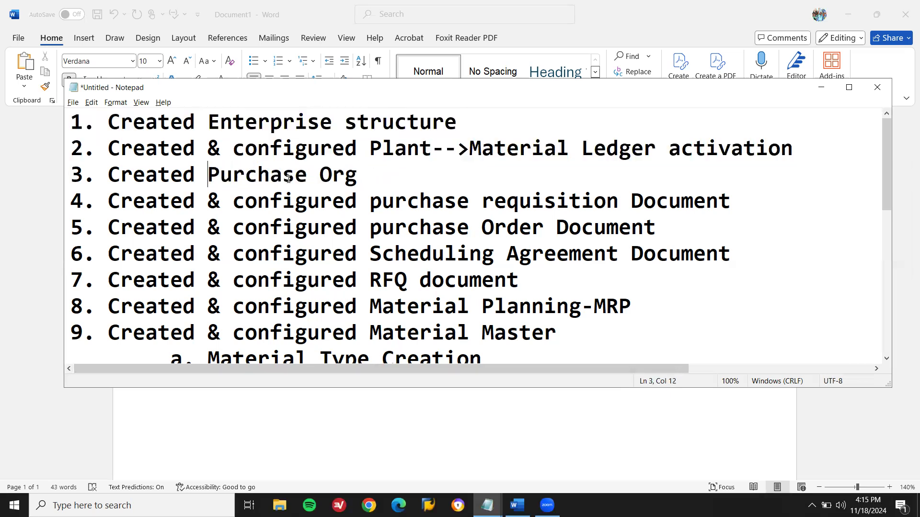
Append "according region" to the end of item 3, after "Purchase Org"
left_click(368, 175)
type("a")
key("BackSpace")
key("BackSpace")
type("with")
key("BackSpace")
key("BackSpace")
key("BackSpace")
key("BackSpace")
type("acco")
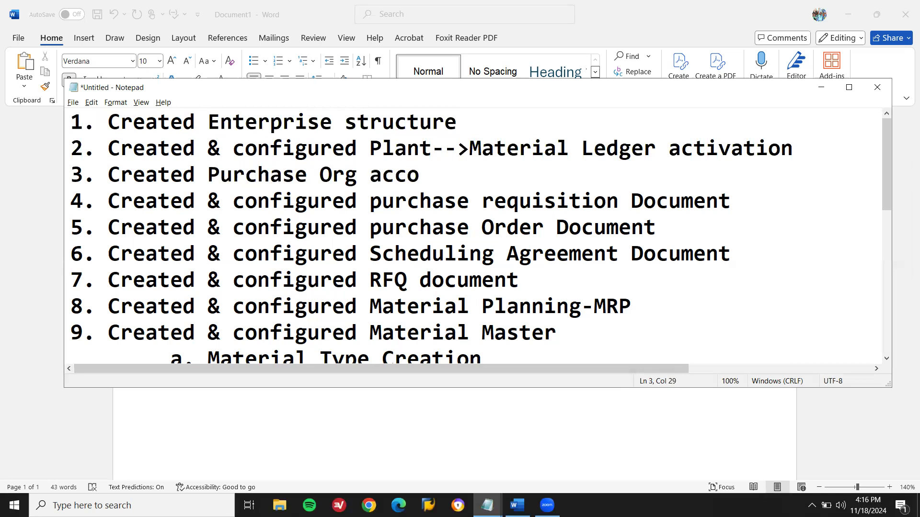
type("rdi")
type("ng re")
type("ion")
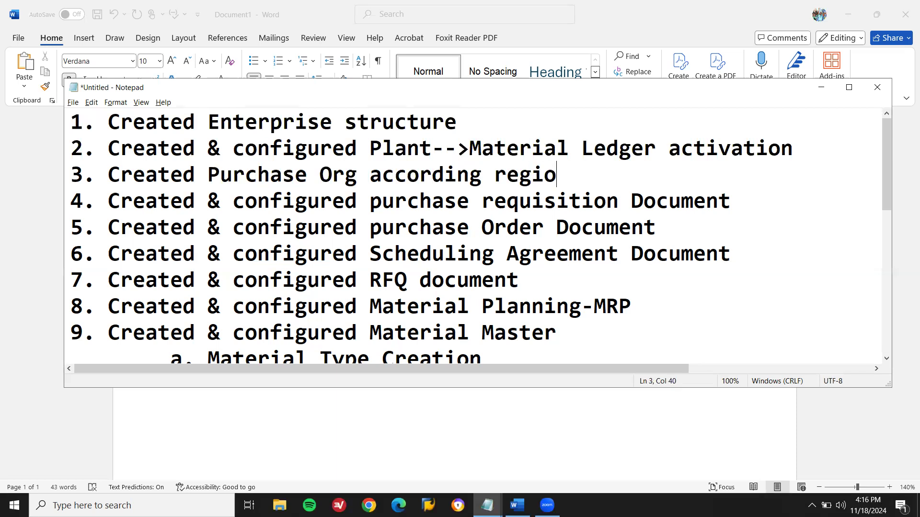
Copy items 3 to 5 of the Notepad list and paste them below item 2 in the Word document
key("Down")
key("Home")
key("shift+End")
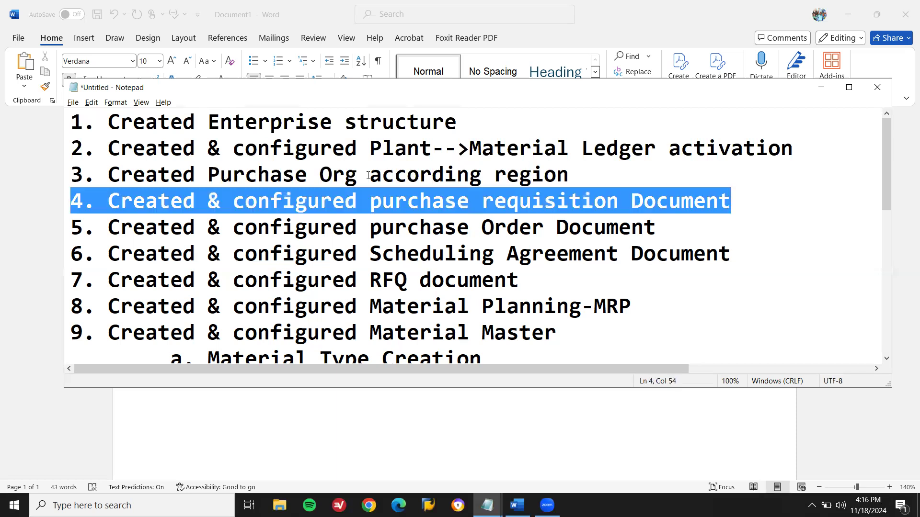
key("Up")
key("Home")
key("shift+Down")
key("shift+Down")
key("shift+Down")
key("ctrl+c")
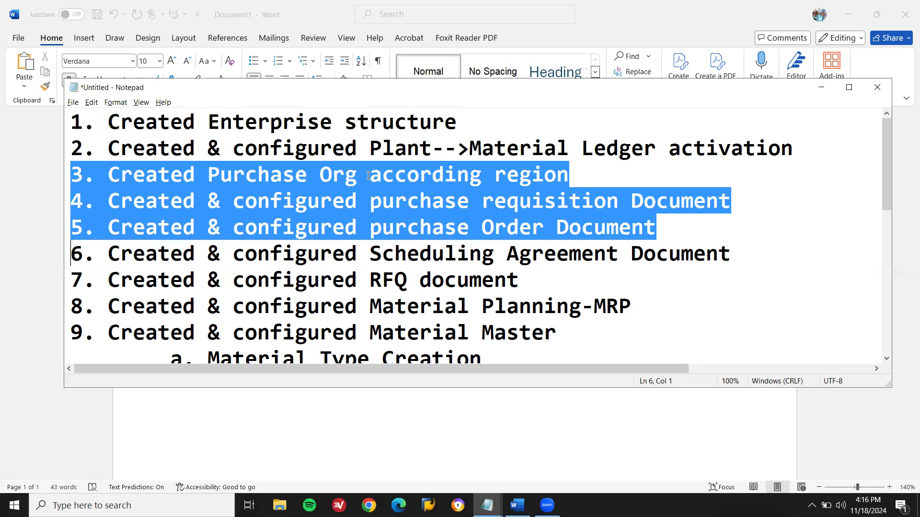
key("alt+Tab")
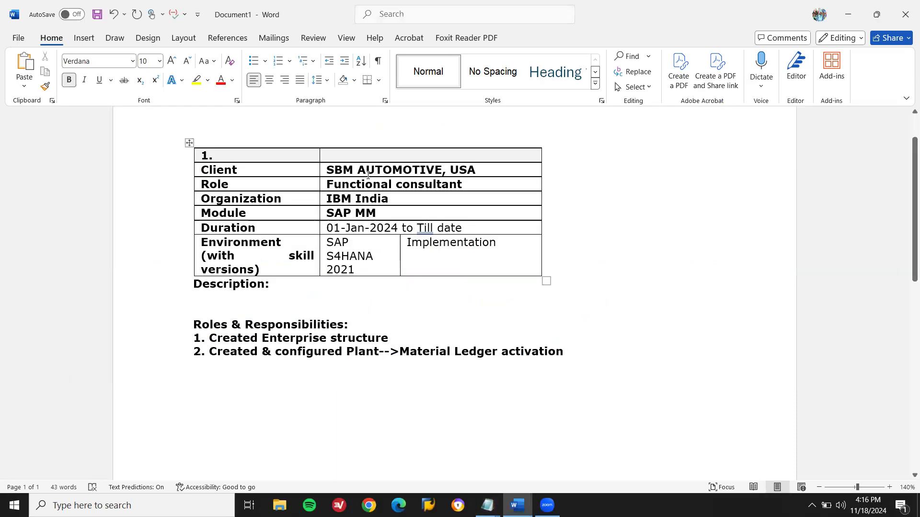
key("ctrl+v")
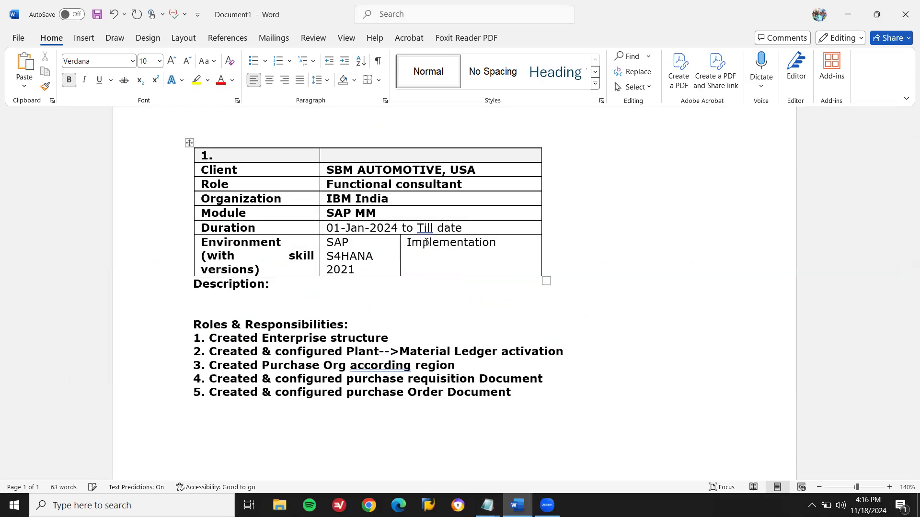
Copy items 6 and 7 of the Notepad list and paste them after item 5 in the Word document
key("alt+Tab")
key("Down")
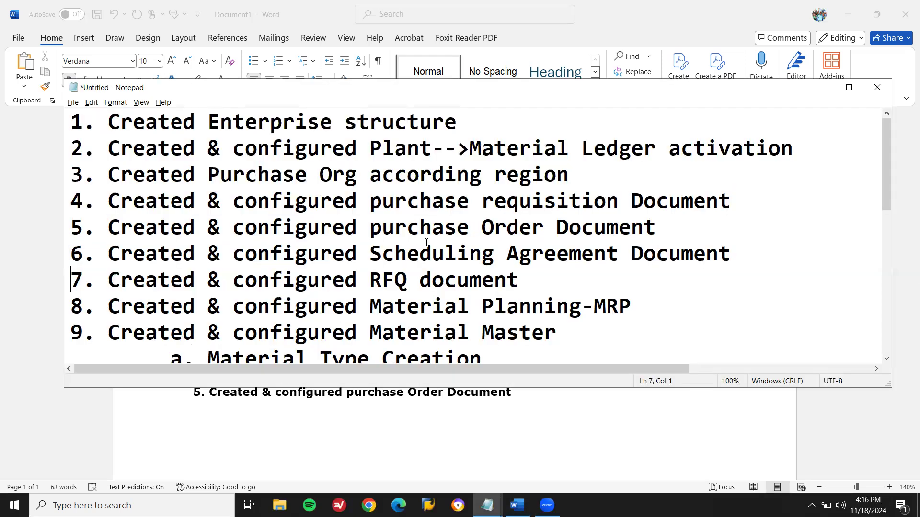
left_click(72, 256)
key("shift+Down")
key("shift+Down")
key("ctrl+c")
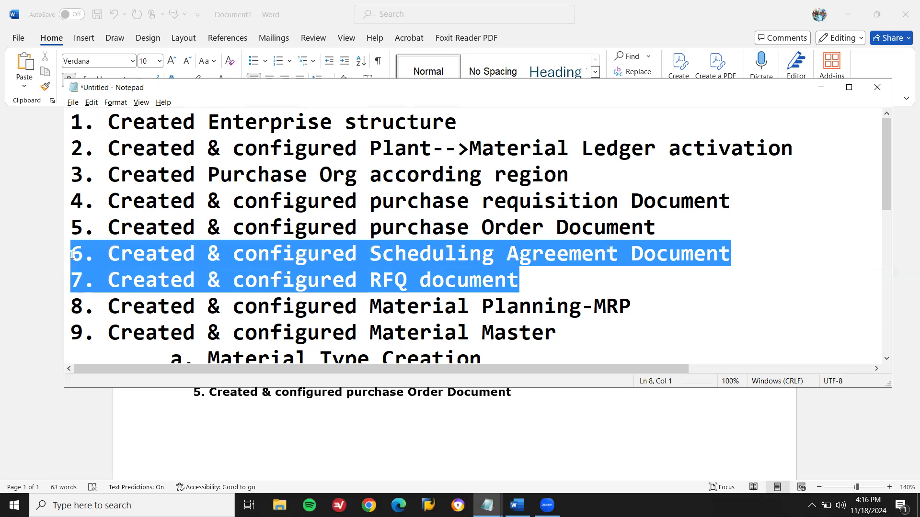
key("alt+Tab")
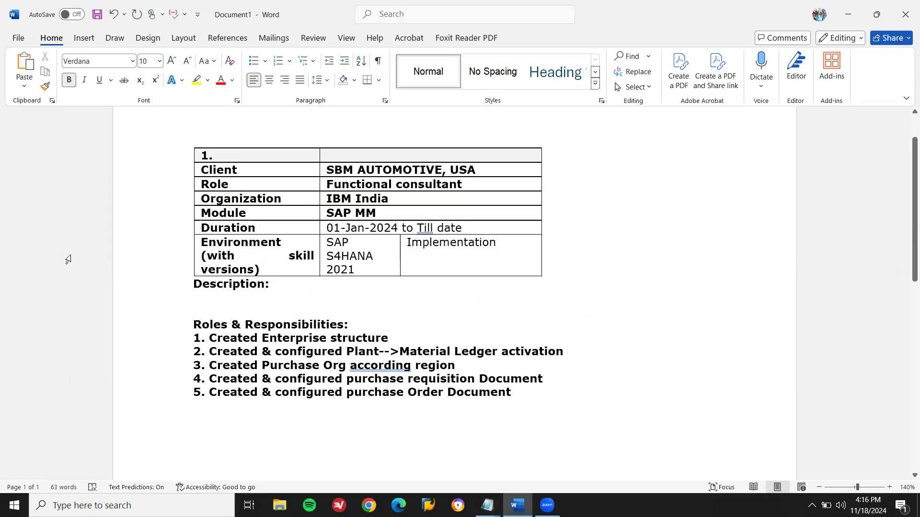
key("ctrl+v")
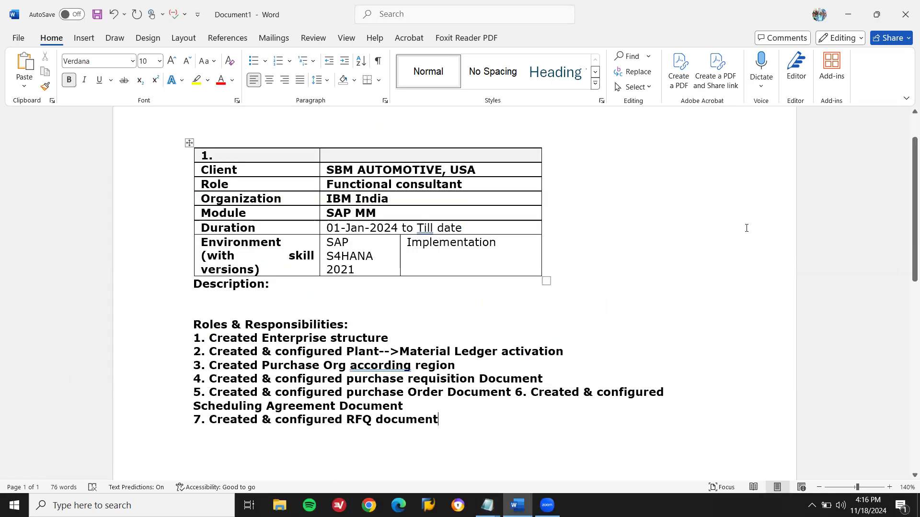
Break the line after "purchase Order Document" so that item 6 starts on its own line
scroll(905, 196, "down", 3)
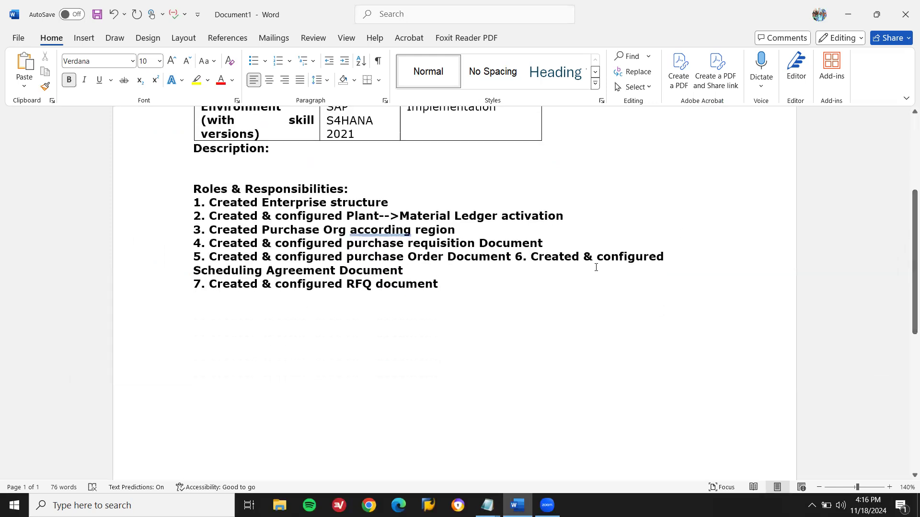
double_click(299, 257)
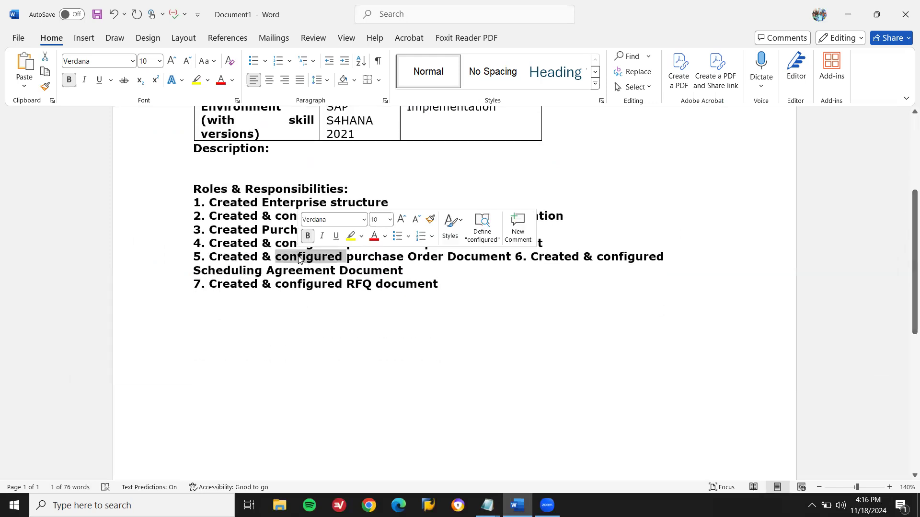
left_click(516, 258)
key("Return")
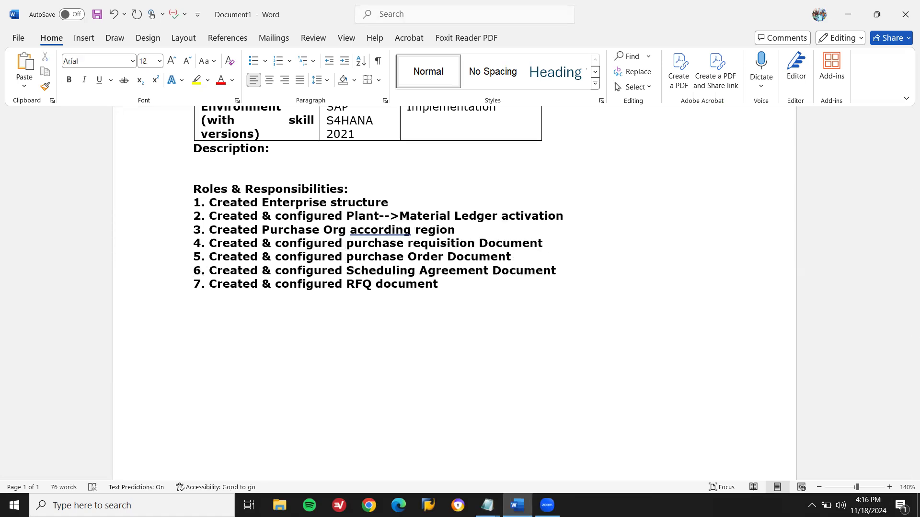
Highlight "Created & configured" in item 5 to point out the wording, ending on the word "configured"
left_click(205, 257)
key("shift+Right")
key("shift+Right")
key("shift+Right")
key("shift+Right")
key("shift+Right")
key("shift+Right")
key("shift+Right")
key("shift+Right")
key("shift+Right")
key("shift+Right")
key("shift+Right")
key("shift+Right")
key("shift+Right")
key("shift+Right")
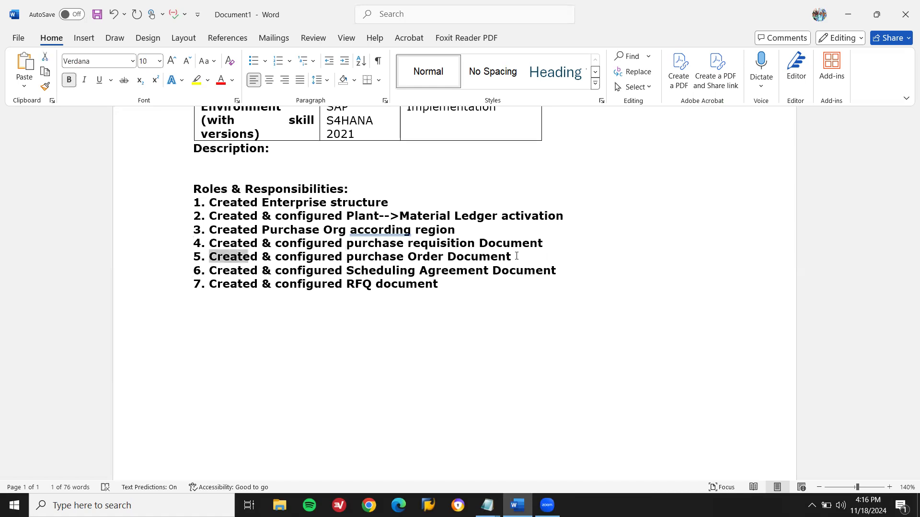
key("shift+Right")
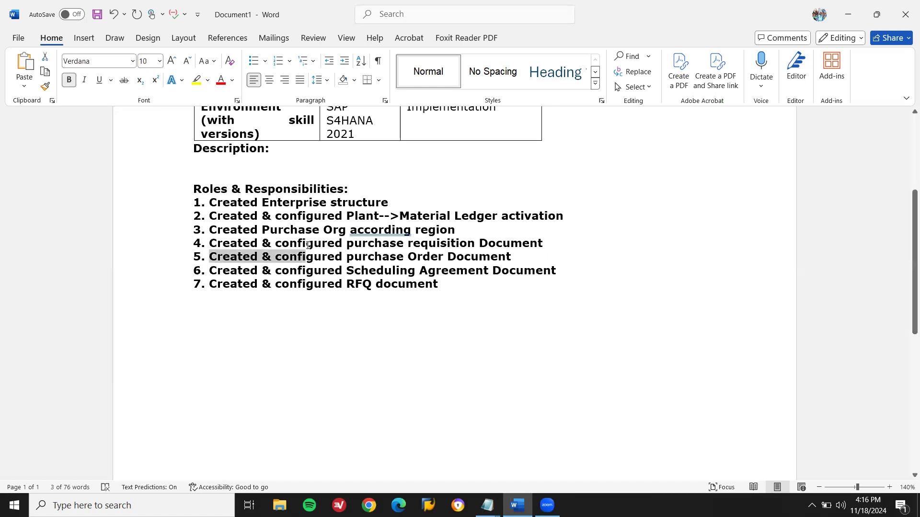
double_click(314, 257)
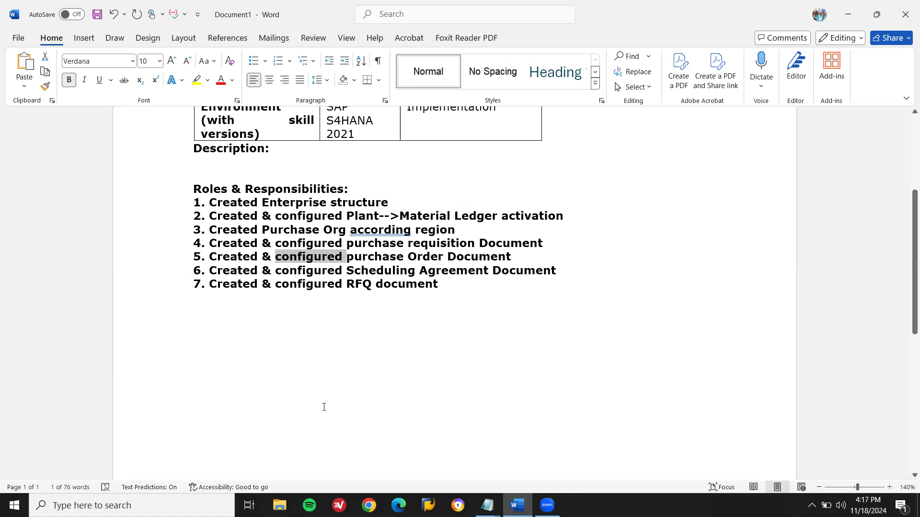
Start a new line after item 7 in Word and select items 8 and 9 with their sub-items in the Notepad list
left_click(449, 286)
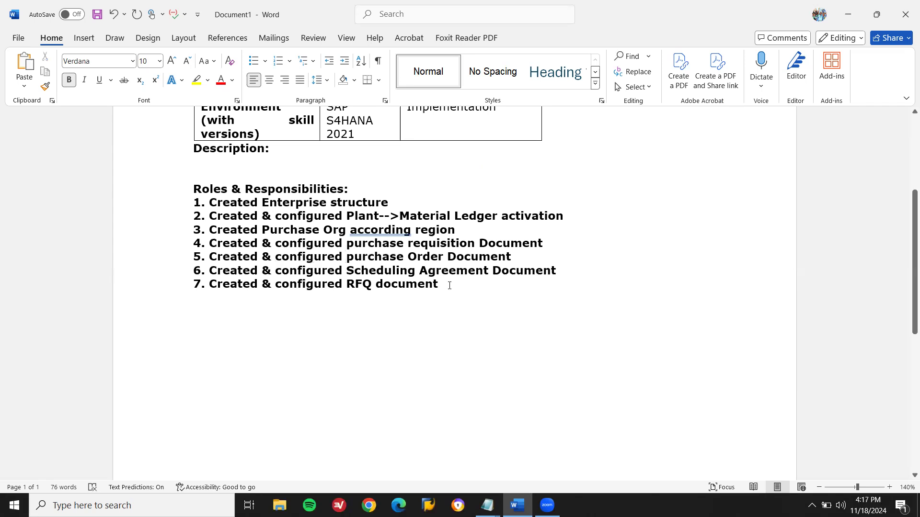
key("Return")
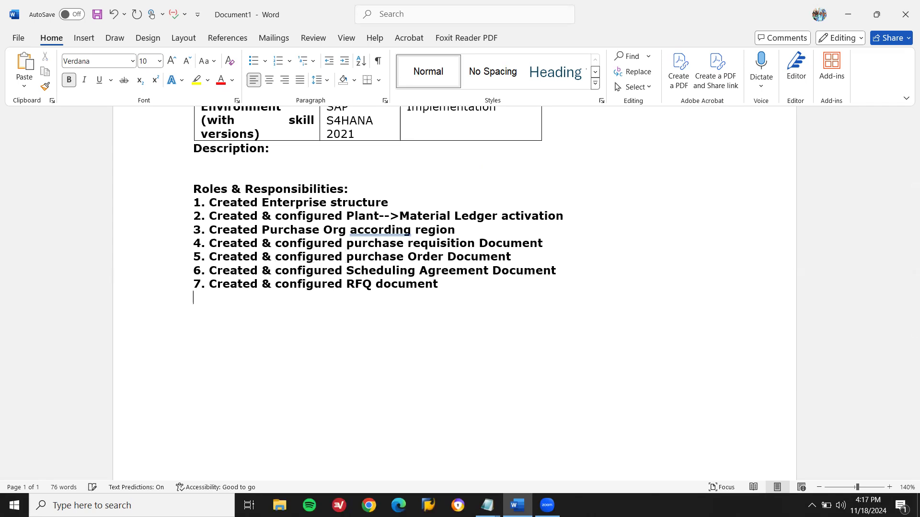
key("alt+Tab")
key("Down")
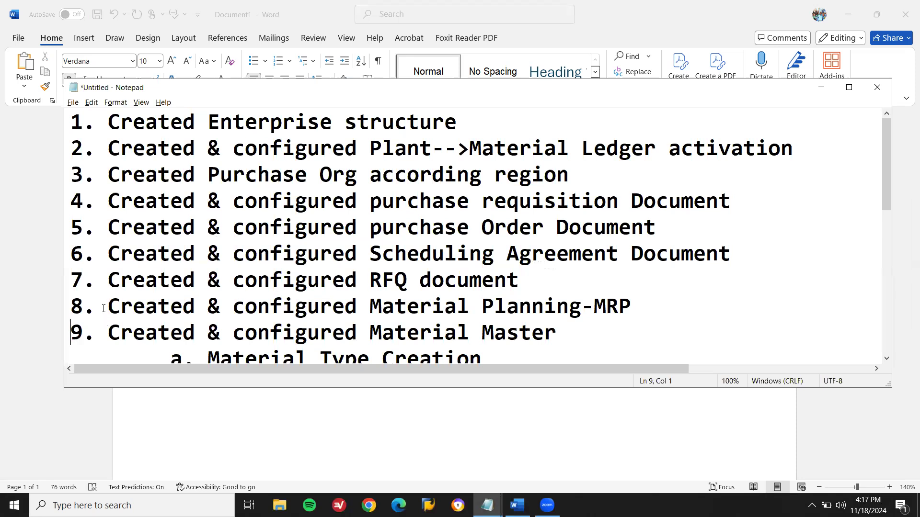
key("Up")
key("shift+Down")
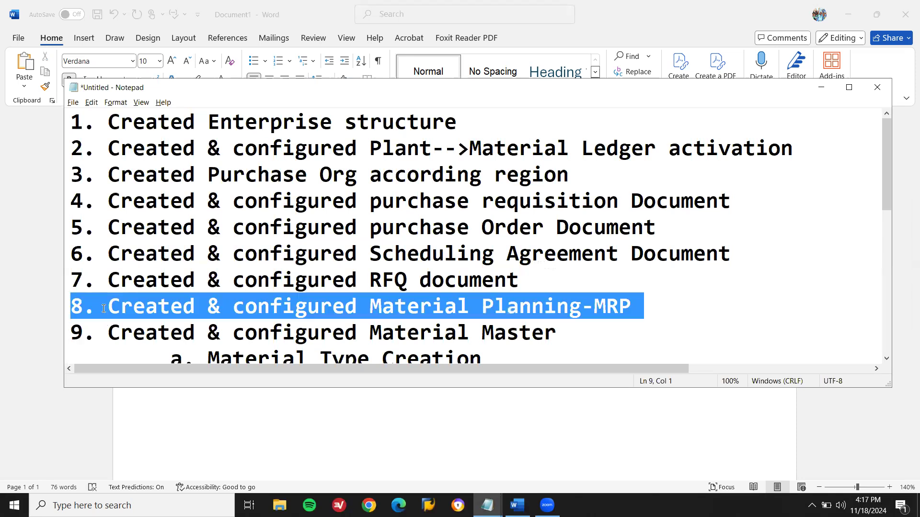
key("shift+Down")
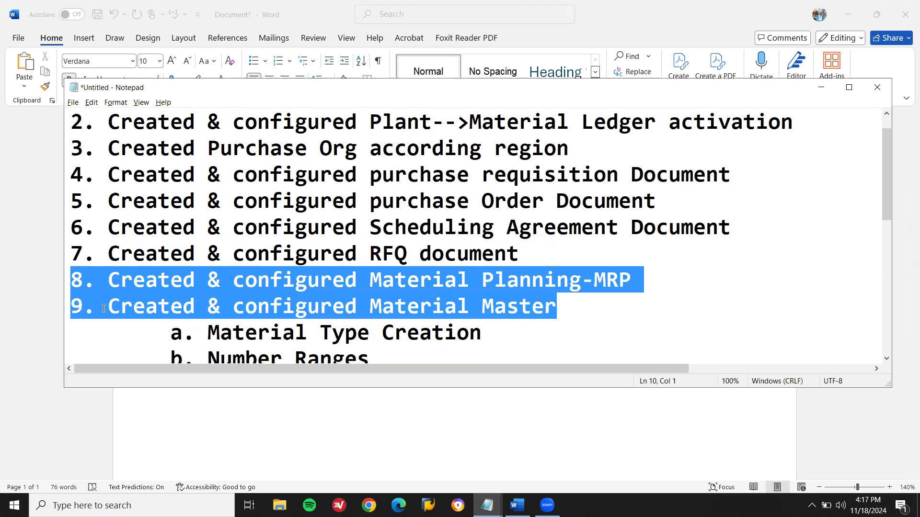
key("shift+Down")
key("shift+Down")
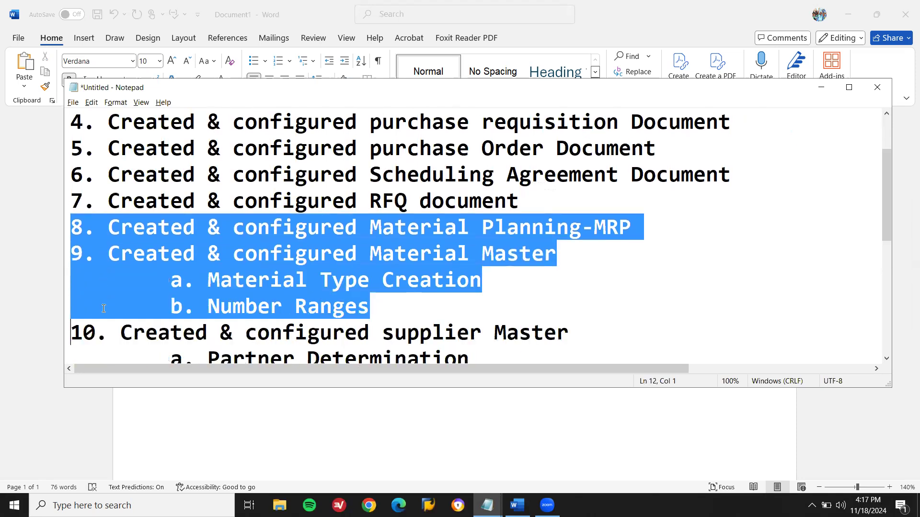
Under item 9, append "MMNR" to the Number Ranges sub-item and "OSM2" to the Material Type Creation sub-item
left_click(203, 270)
key("shift+Down")
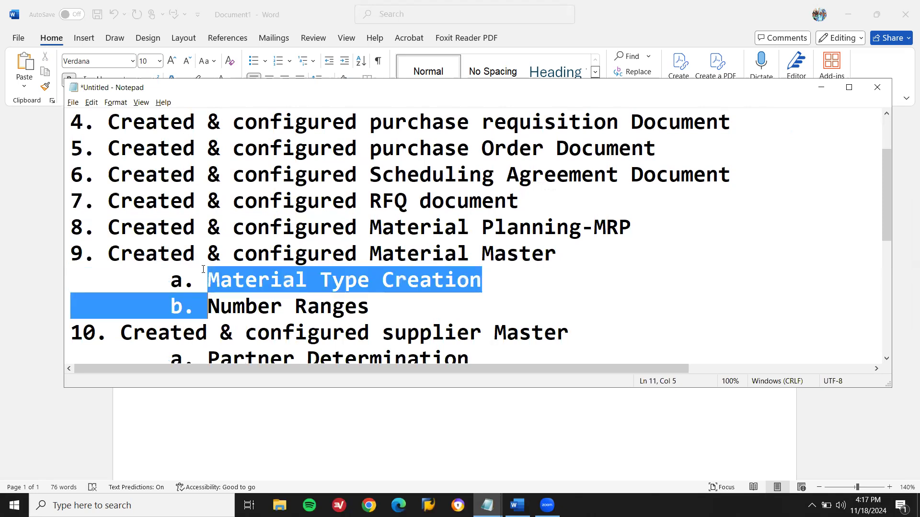
left_click(287, 285)
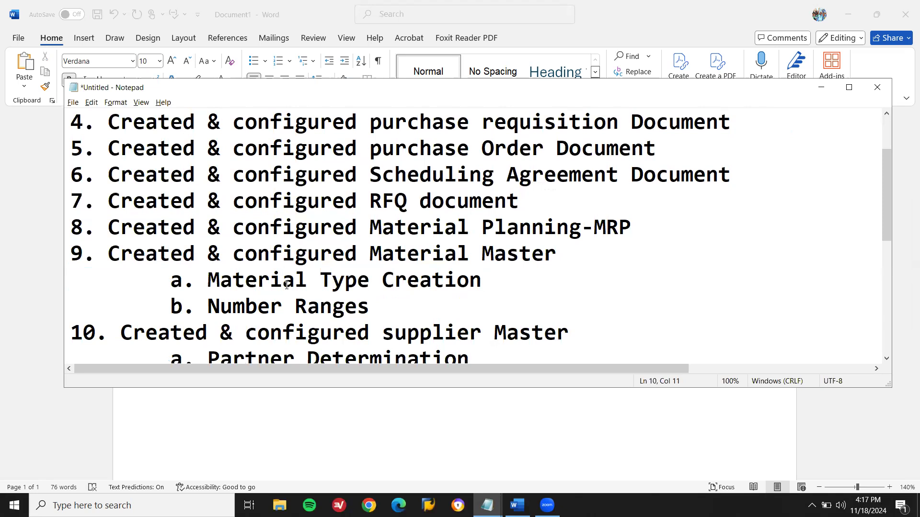
double_click(259, 305)
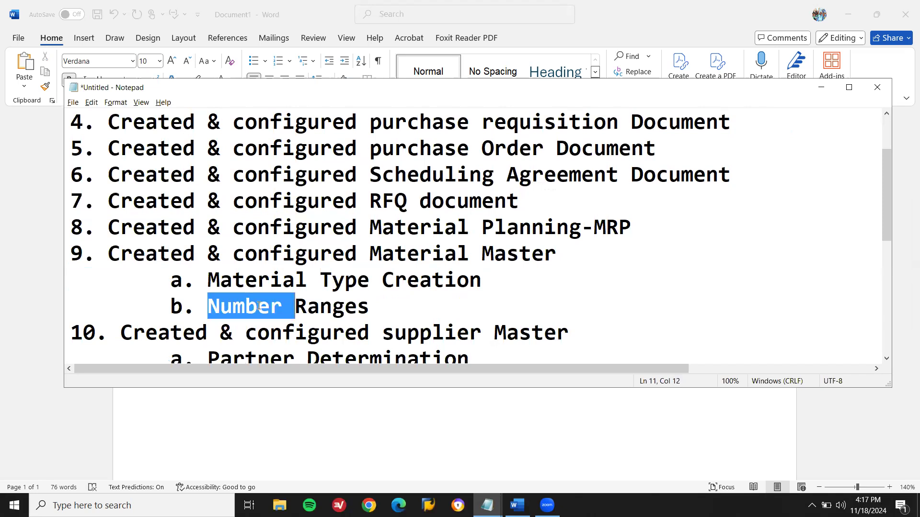
left_click(382, 306)
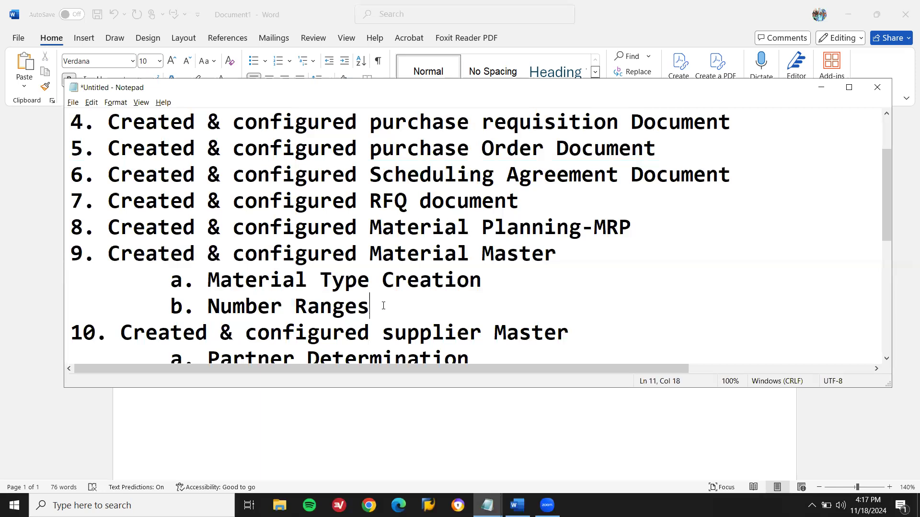
type("MMNR")
key("Up")
key("Right")
key("Right")
key("Right")
key("Right")
type("OSM2")
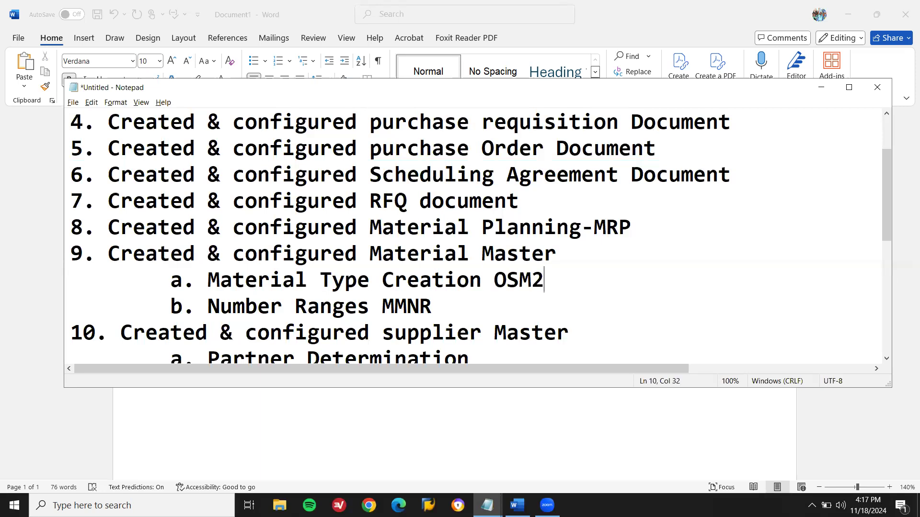
Copy item 9 with its sub-items a and b from Notepad and paste it below item 7 in the Word document
key("Up")
key("Up")
key("Home")
key("Down")
key("shift+Down")
key("shift+Down")
key("shift+Down")
key("ctrl+c")
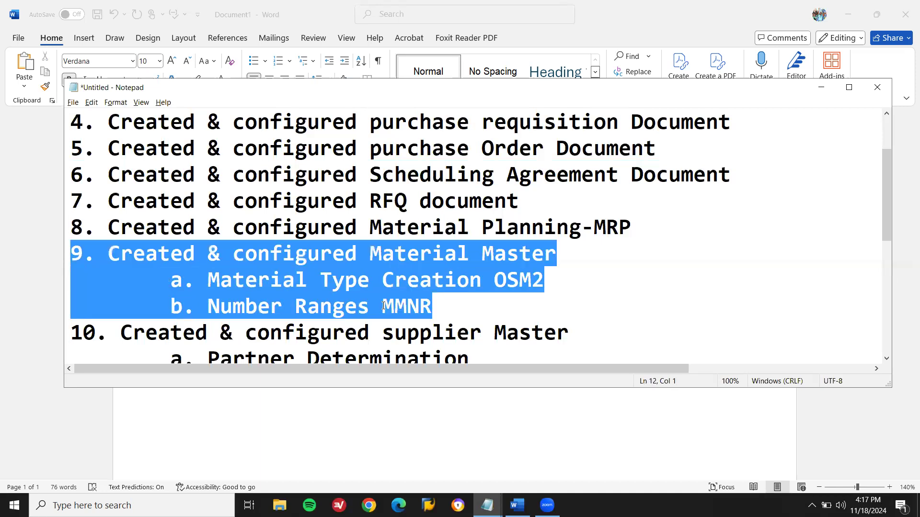
key("alt+Tab")
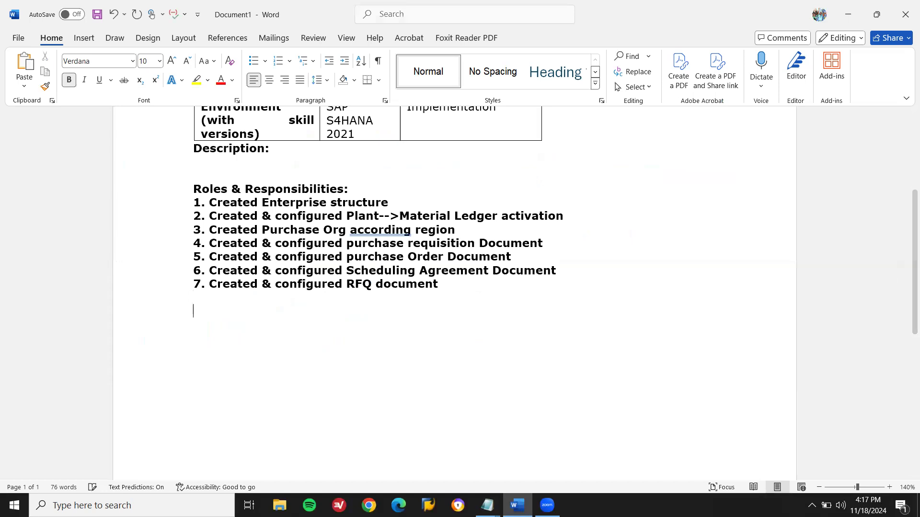
key("ctrl+v")
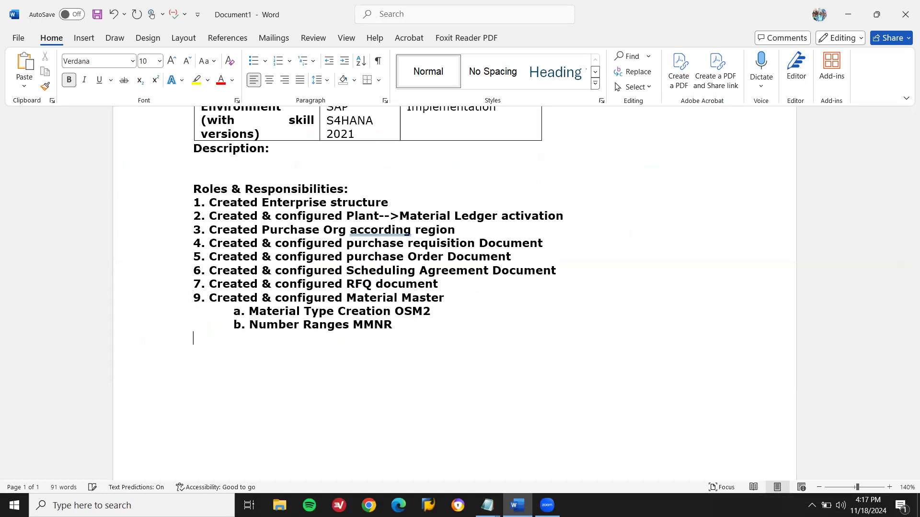
Switch to Notepad and go over item 10 with its sub-items a to c, pointing out the supplier master entries
key("alt+Tab")
key("Down")
key("Up")
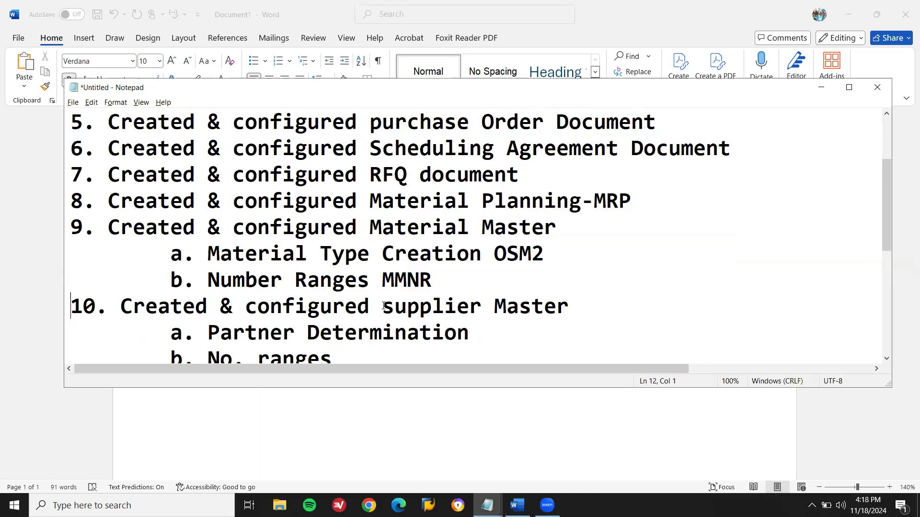
key("shift+Down")
key("shift+Down")
key("shift+Down")
key("shift+Down")
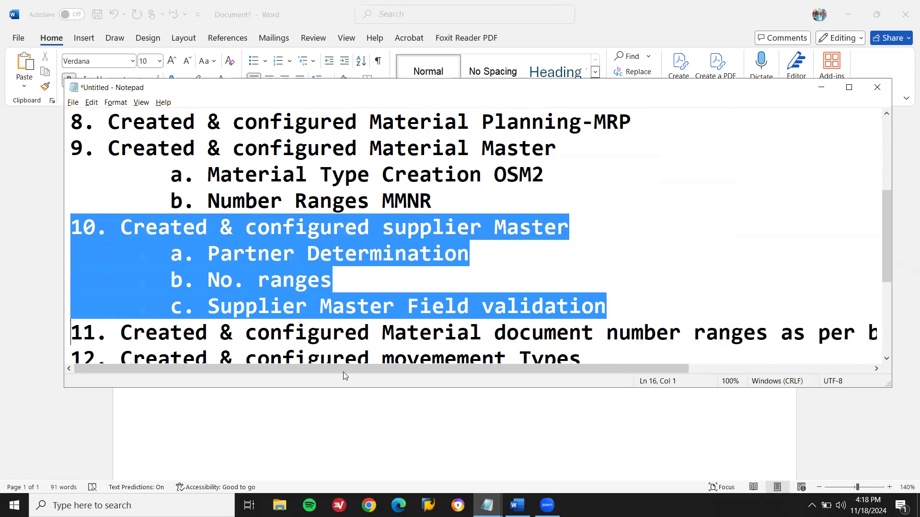
left_click(376, 278)
double_click(377, 277)
double_click(268, 287)
Copy item 10 with its sub-items a to c from Notepad and paste it below item 9 in the Word document
left_click(68, 228)
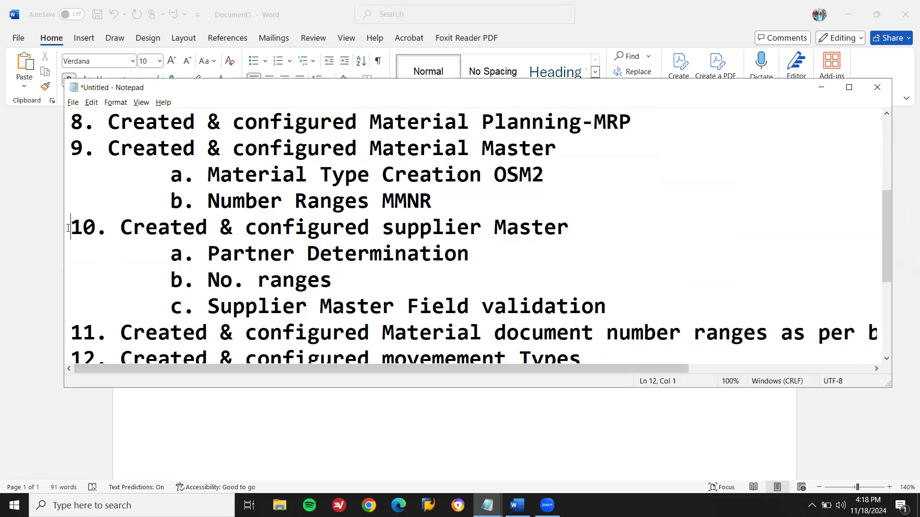
key("shift+Down")
key("shift+Down")
key("shift+Down")
key("shift+Down")
key("ctrl+c")
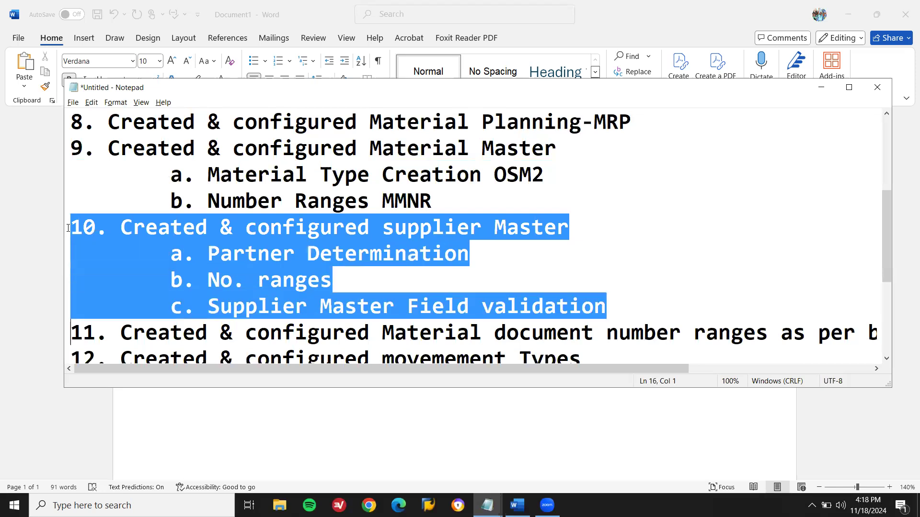
key("alt+Tab")
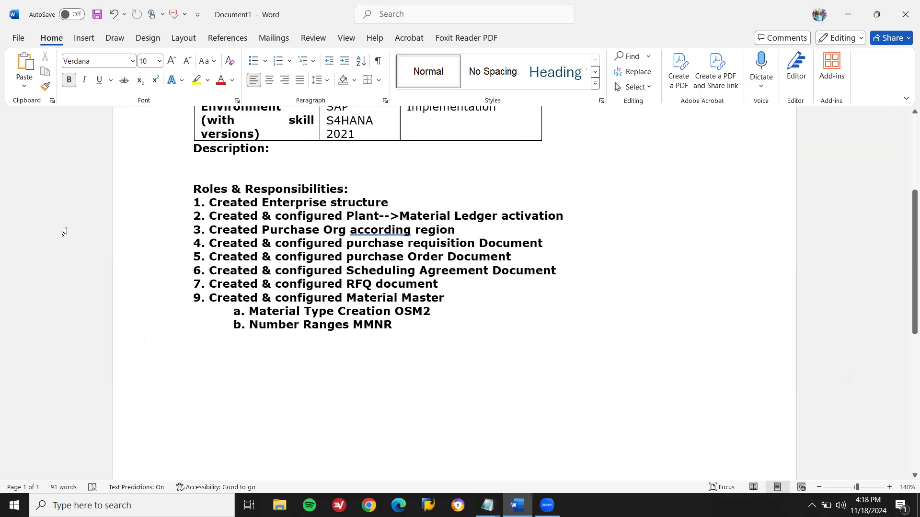
key("ctrl+v")
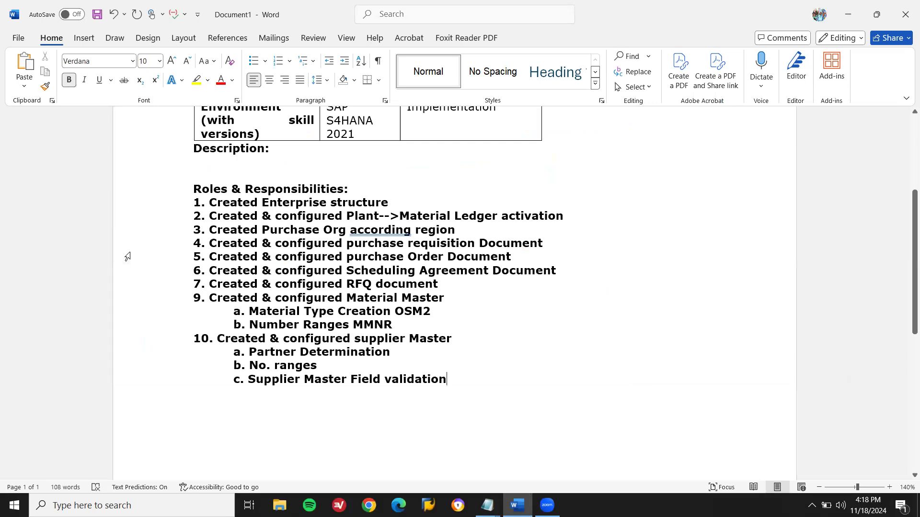
Point out the repeated wording in items 4 to 6 and search the document for "CONFIG"
double_click(330, 245)
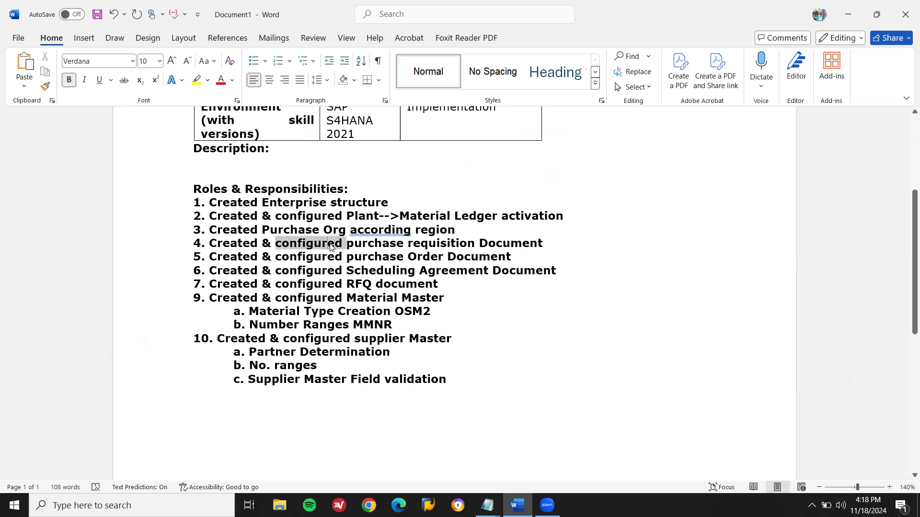
double_click(234, 257)
double_click(314, 269)
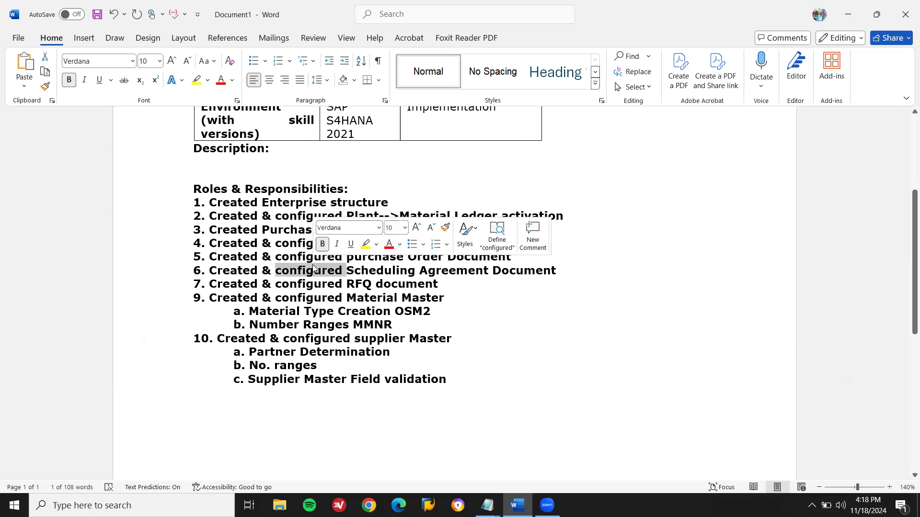
left_click(314, 269)
key("ctrl+f")
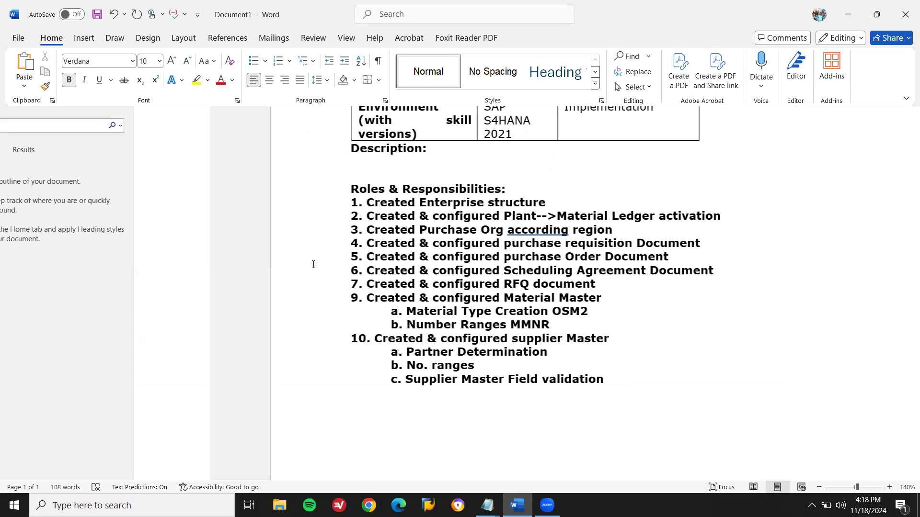
type("CONFIG")
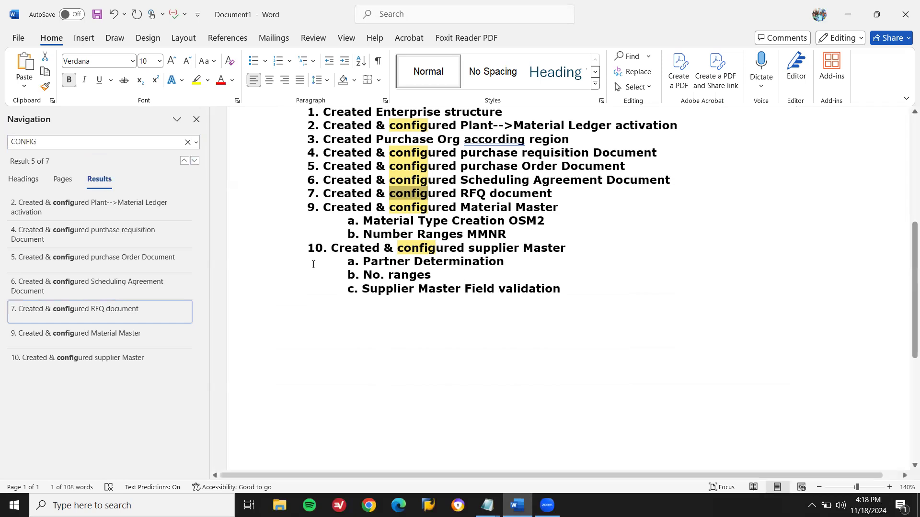
key("Escape")
Copy item 11 on material document number ranges from Notepad and paste it on a new line below item 10's sub-items in Word
key("alt+Tab")
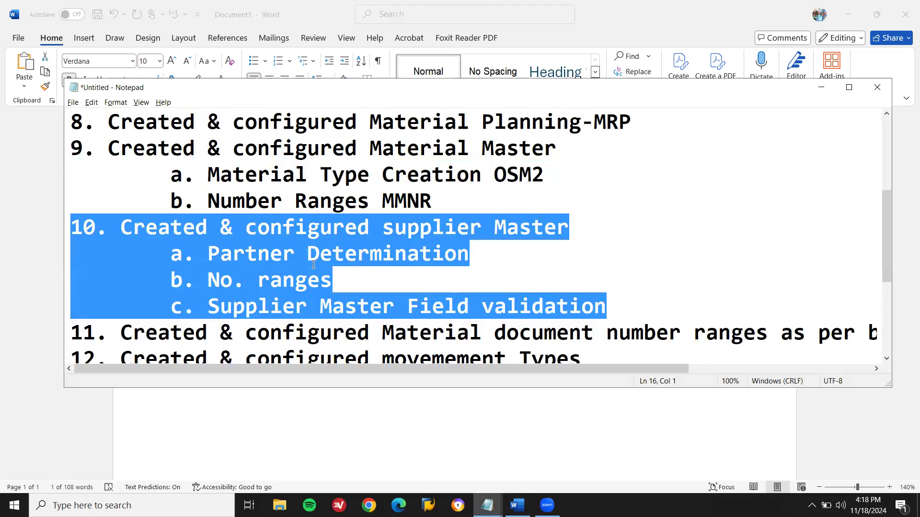
key("Down")
key("Up")
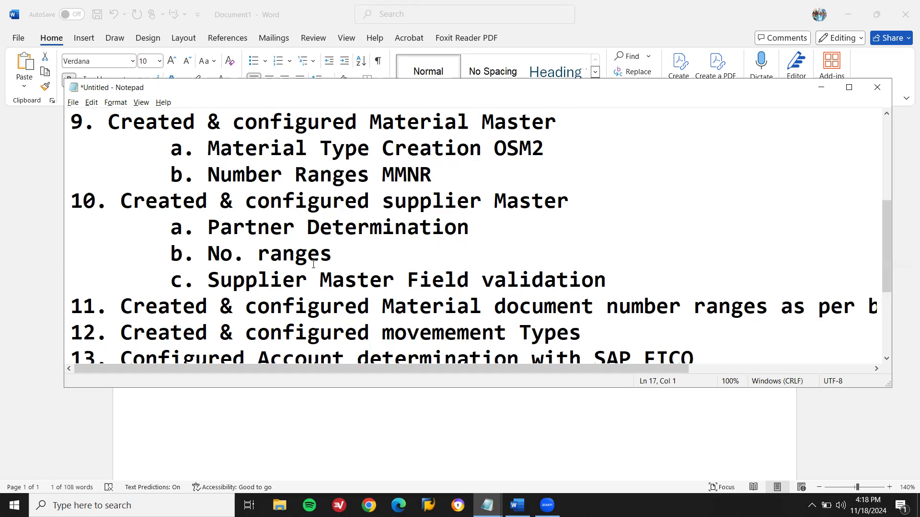
key("shift+End")
key("ctrl+c")
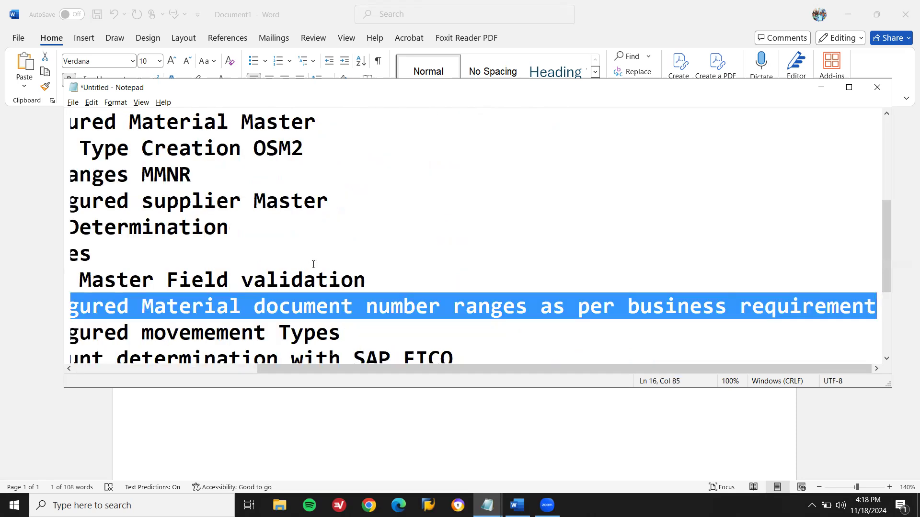
key("alt+Tab")
key("Down")
key("Down")
key("Down")
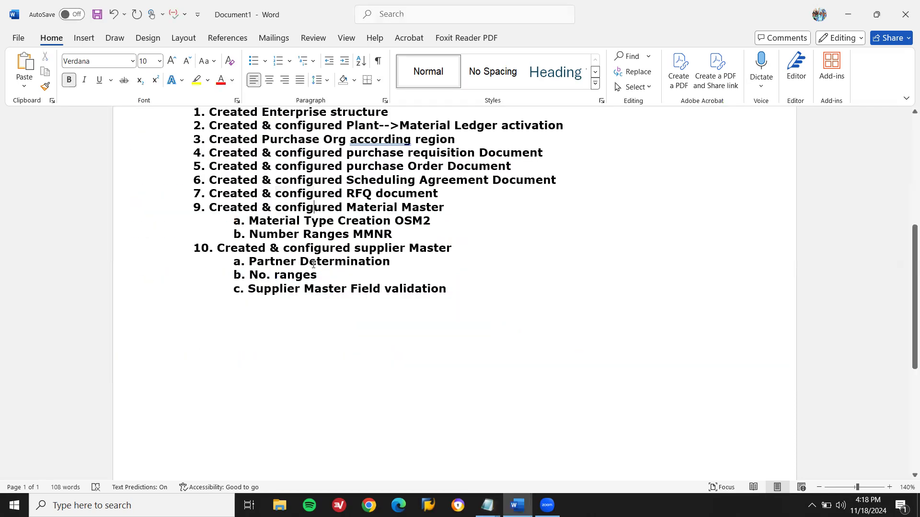
key("Return")
key("Return")
key("ctrl+v")
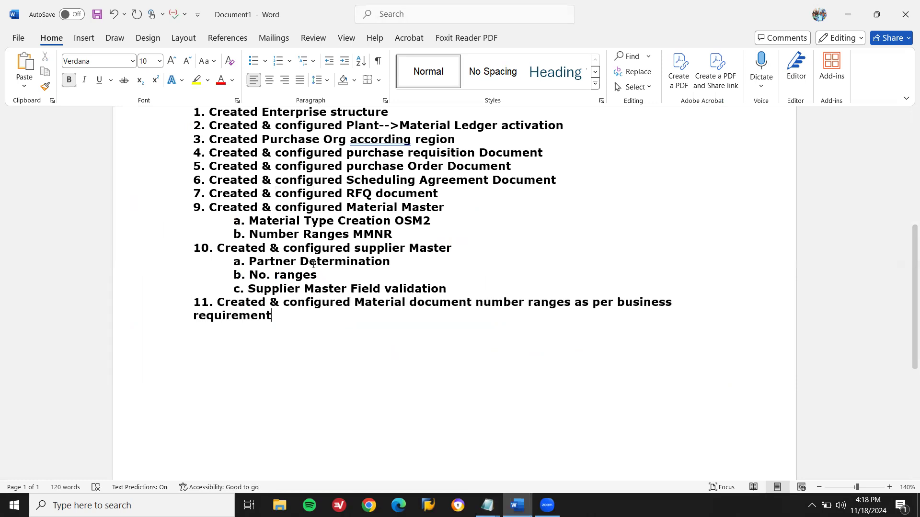
Replace the word "requirement" at the end of item 11 with "CRITIRIA" and start a new line
key("BackSpace")
key("BackSpace")
key("BackSpace")
key("BackSpace")
key("BackSpace")
key("BackSpace")
key("BackSpace")
key("BackSpace")
key("BackSpace")
key("BackSpace")
key("BackSpace")
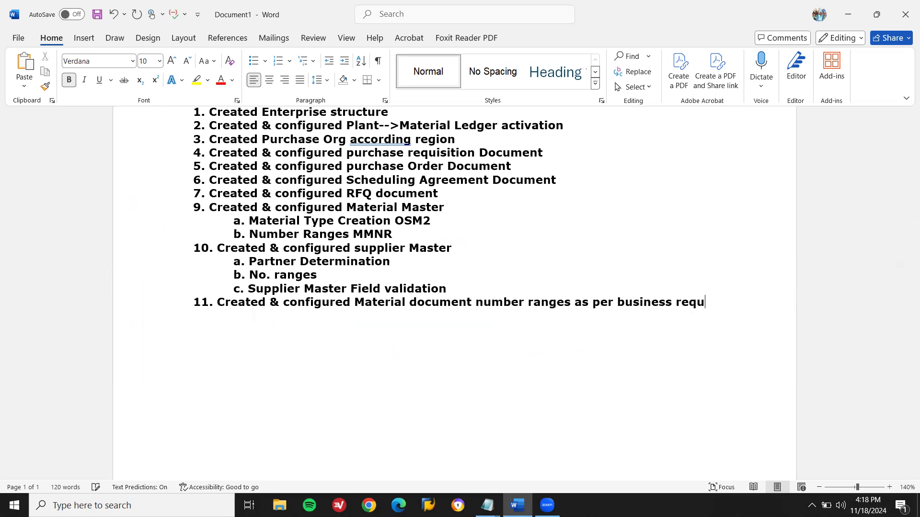
type("CRITIE")
key("BackSpace")
type("RIA")
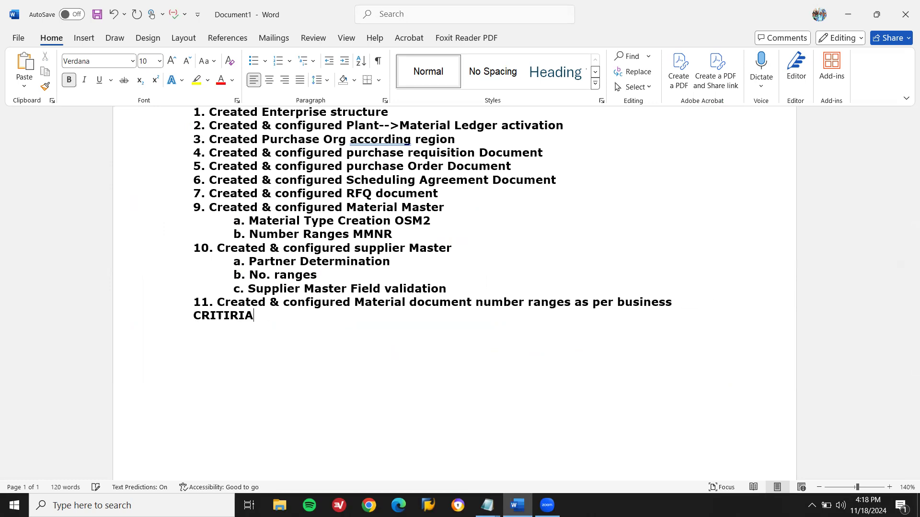
key("Return")
Copy item 13 on account determination from Notepad, paste it below item 11 in Word and append "OBYC"
key("alt+Tab")
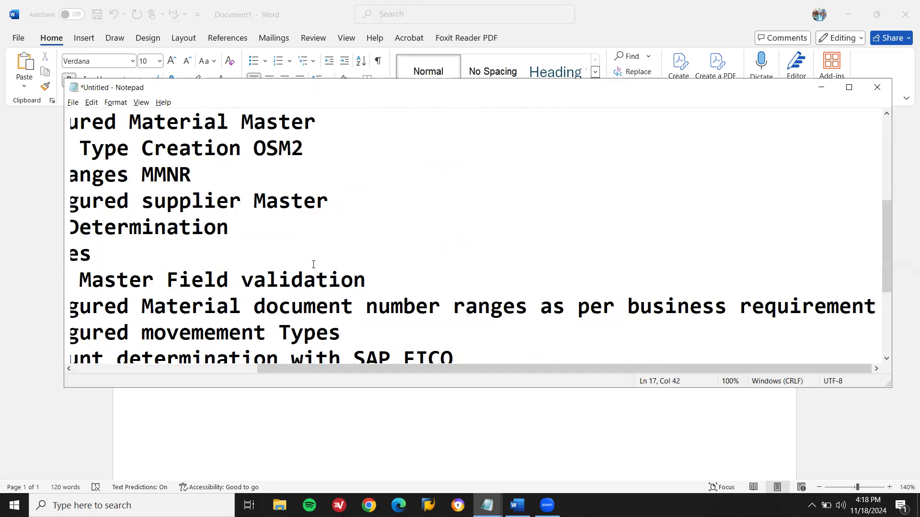
key("Home")
key("shift+Down")
key("shift+Down")
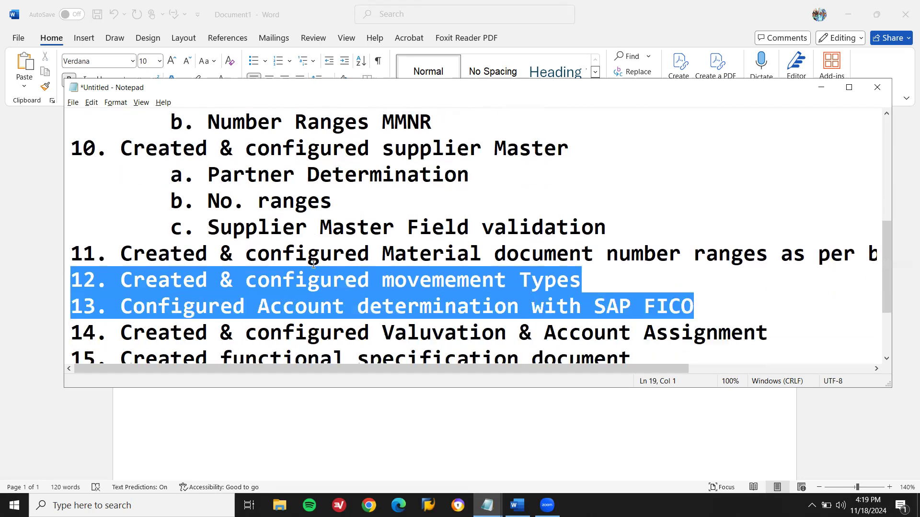
key("Up")
key("shift+End")
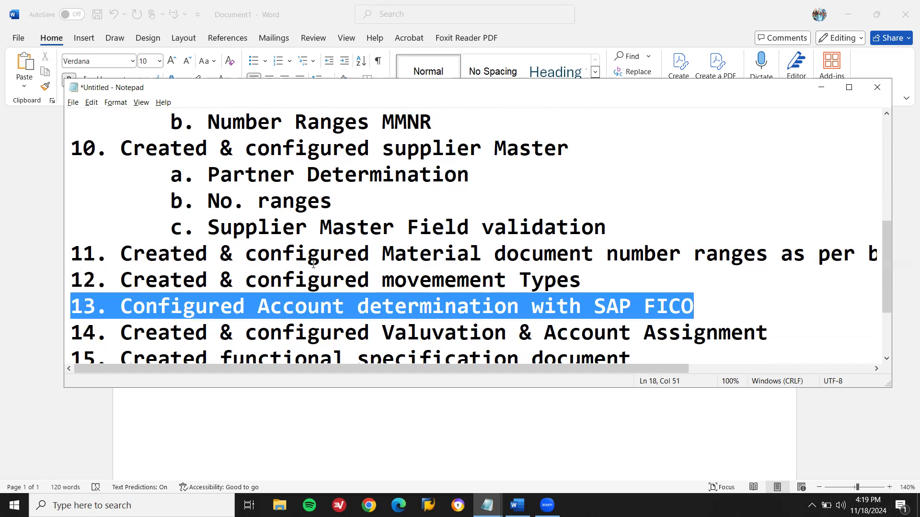
key("ctrl+c")
key("alt+Tab")
key("ctrl+v")
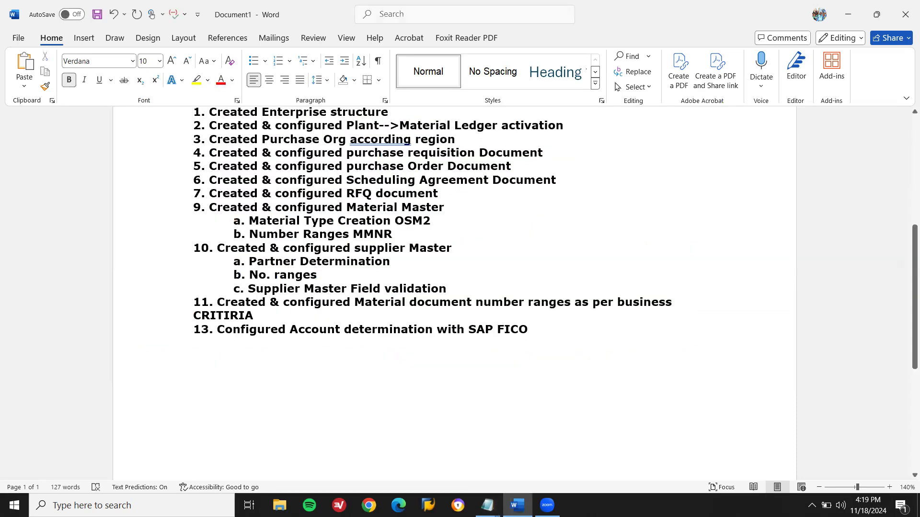
type("OBYC")
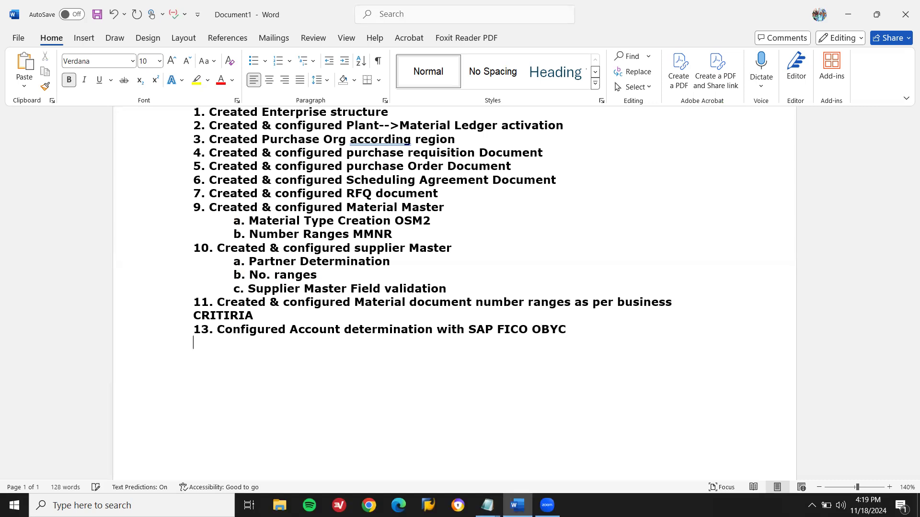
Copy item 12 on movement types from Notepad, paste it below item 13 in Word and append "OMJJ"
key("alt+Tab")
key("Up")
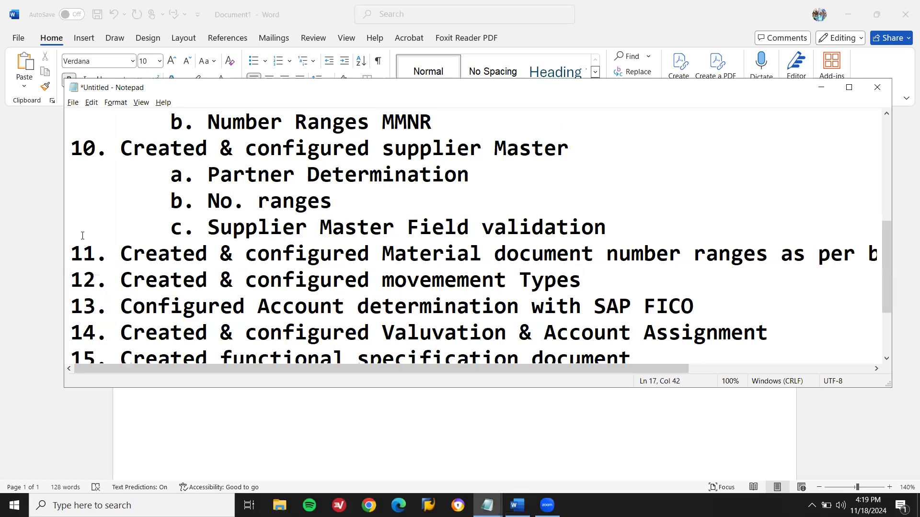
left_click(75, 274)
key("shift+End")
key("alt+Tab")
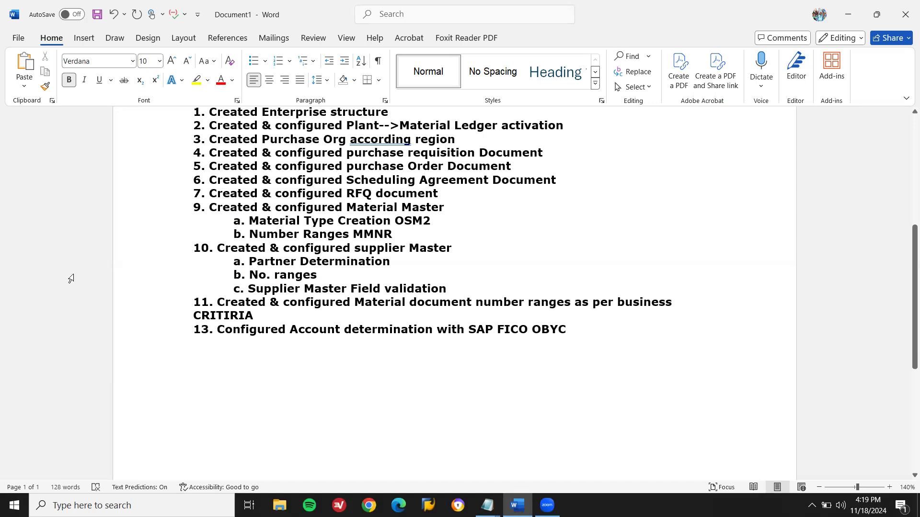
key("ctrl+v")
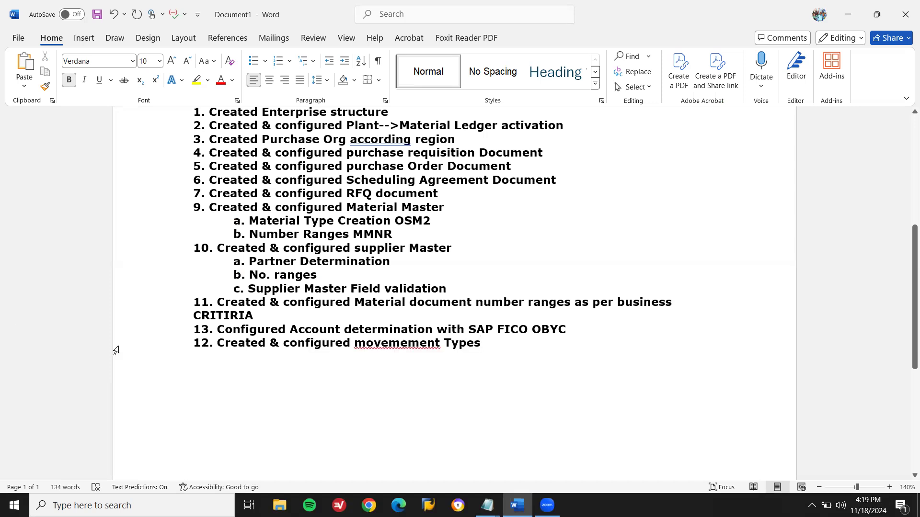
type("OMJJ")
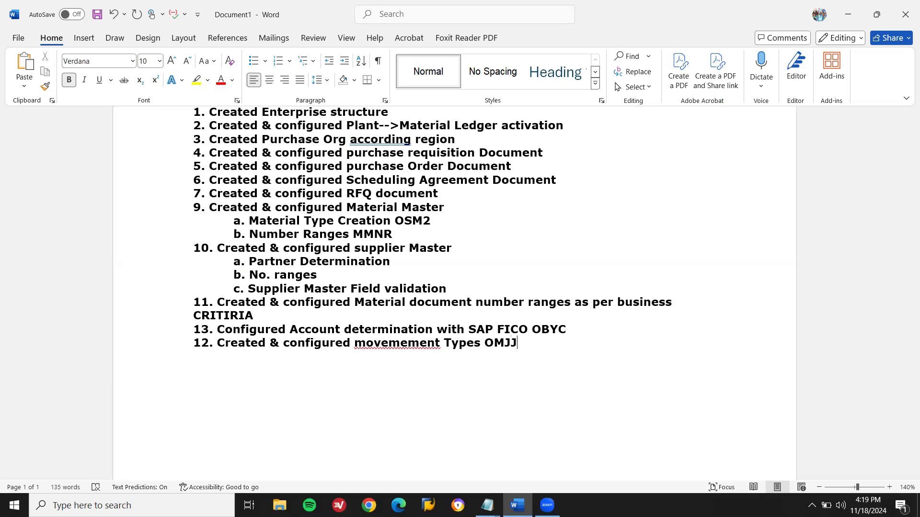
Highlight "OMJJ" in item 12 and "FICO" in item 13 to point them out
double_click(510, 343)
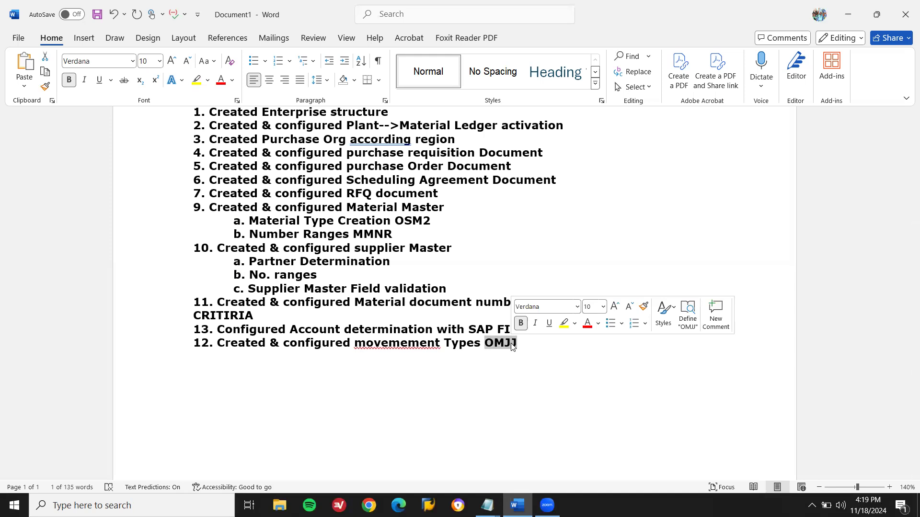
double_click(503, 331)
double_click(501, 343)
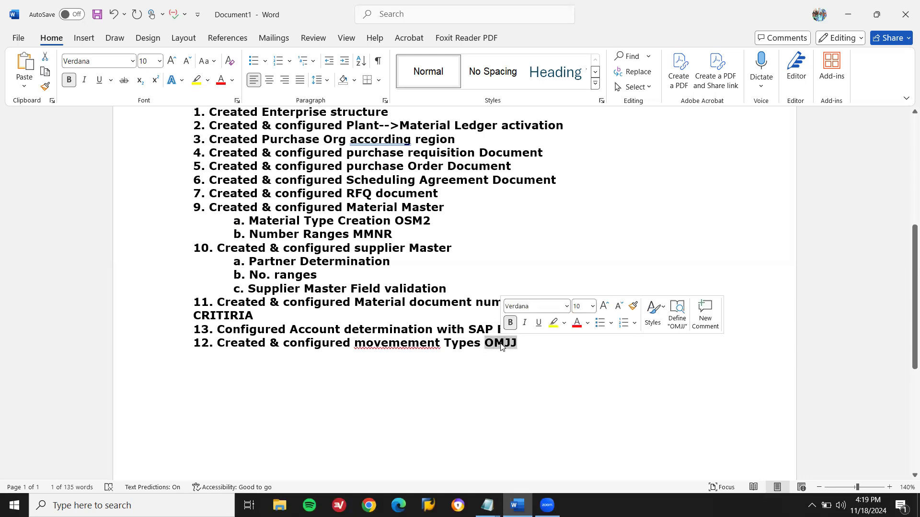
Copy item 14 on valuation and account assignment from Notepad and paste it below item 12 in the Word document
key("alt+Tab")
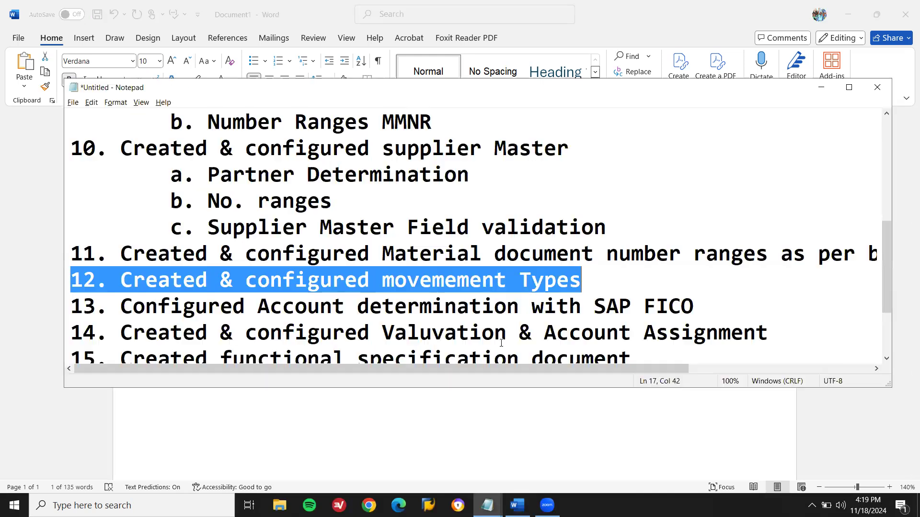
key("Down")
key("Down")
key("Down")
key("Down")
key("Up")
key("Up")
key("Down")
key("Up")
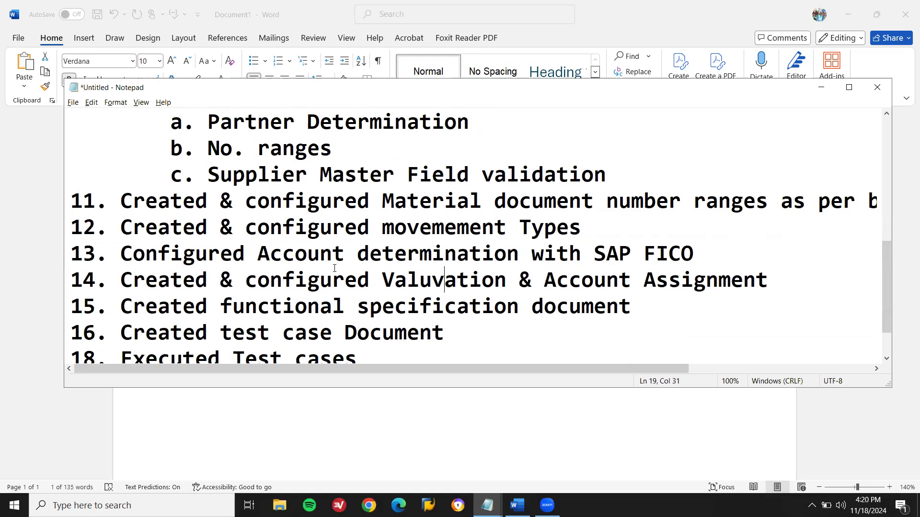
key("Home")
key("shift+End")
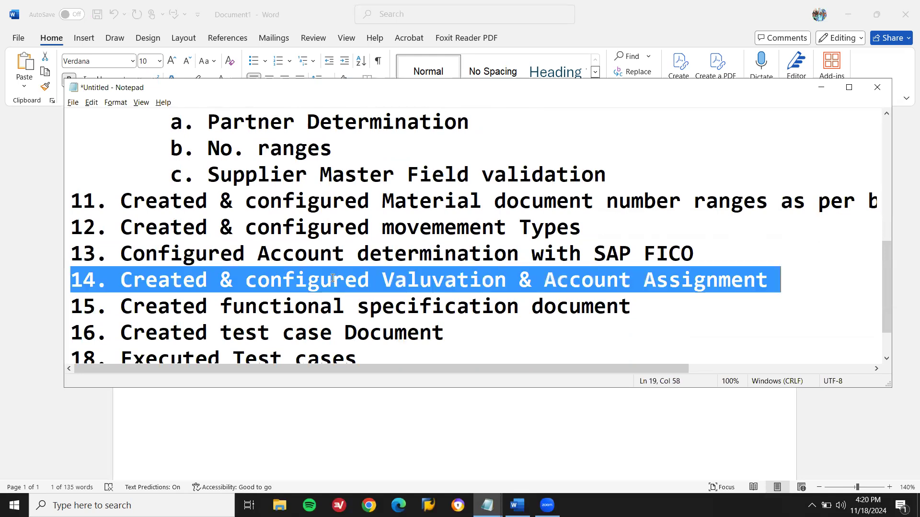
key("alt+Tab")
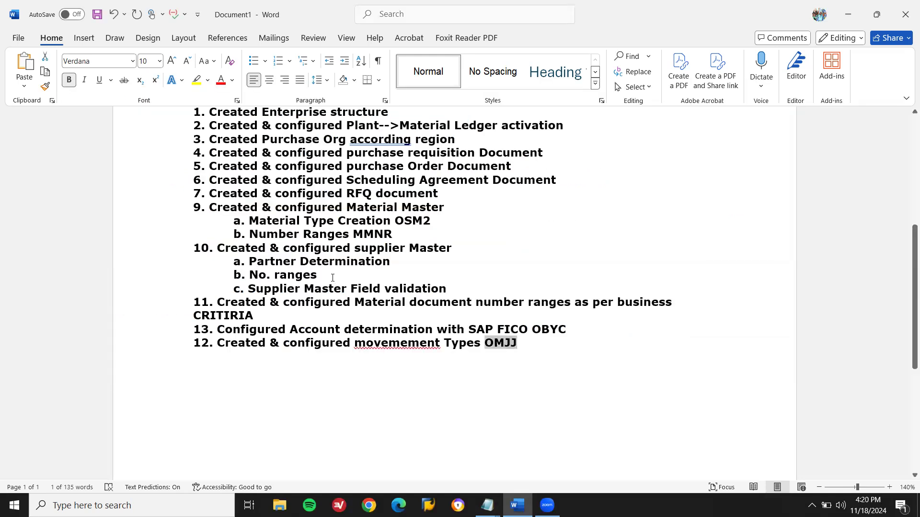
key("Down")
key("ctrl+v")
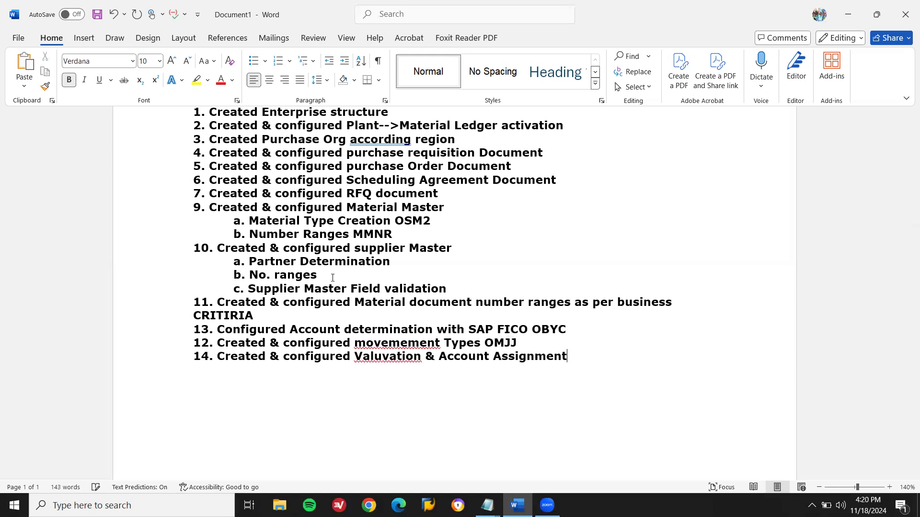
Highlight items 15, 16 and 18 on the functional specification and test cases in the Notepad list
key("alt+Tab")
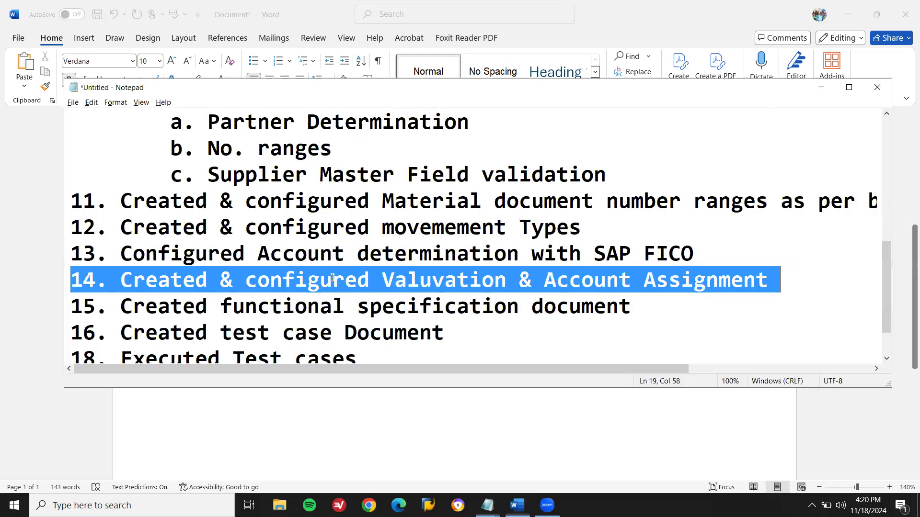
left_click(282, 311)
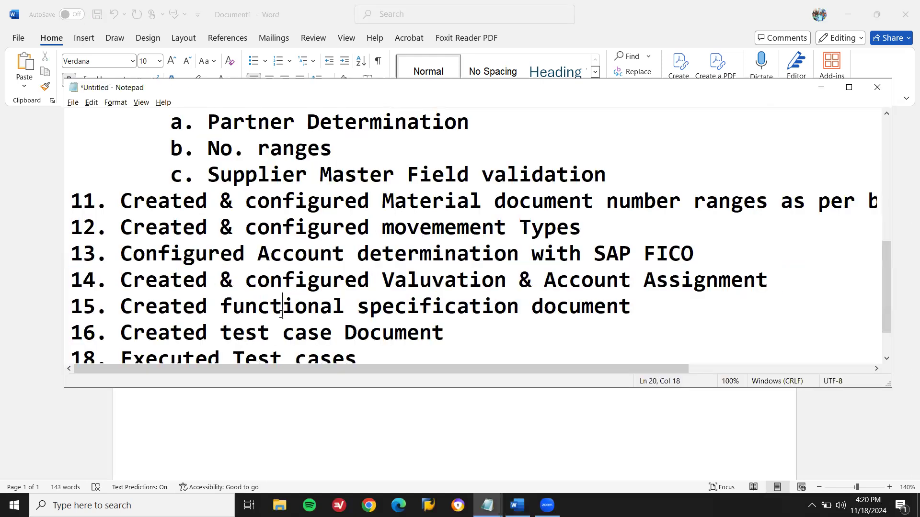
key("Home")
key("shift+End")
key("shift+Down")
key("shift+Down")
key("shift+Down")
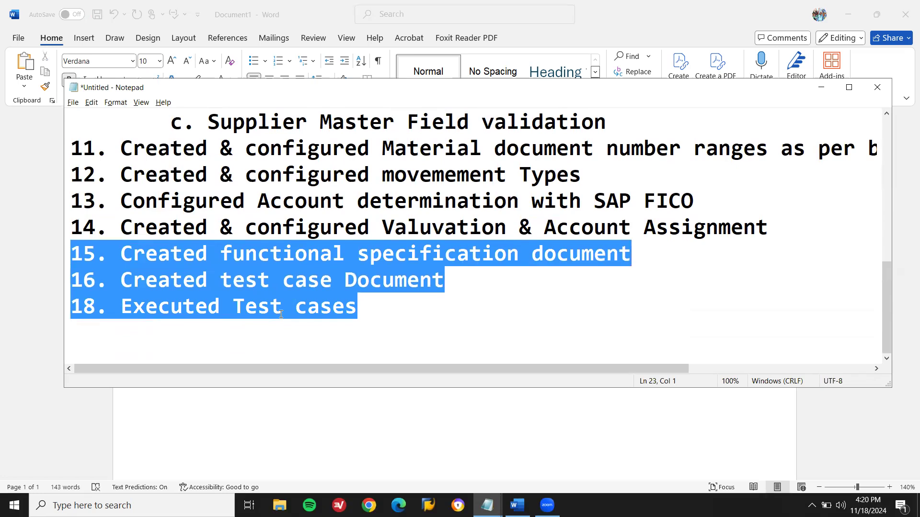
Bring up the other Notepad window and highlight the video links from "Create Test cases" through "SAP Functional Specification"
key("alt+Tab")
key("alt+Tab")
left_click(496, 500)
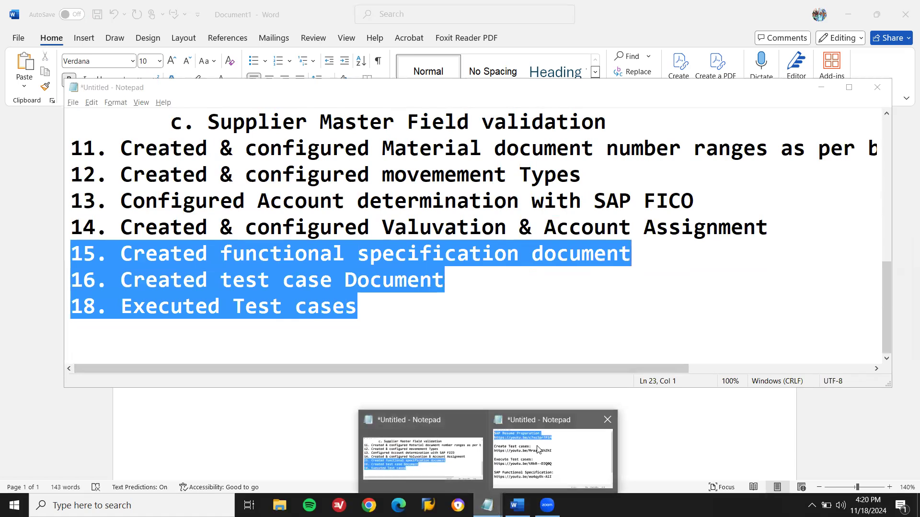
left_click(538, 450)
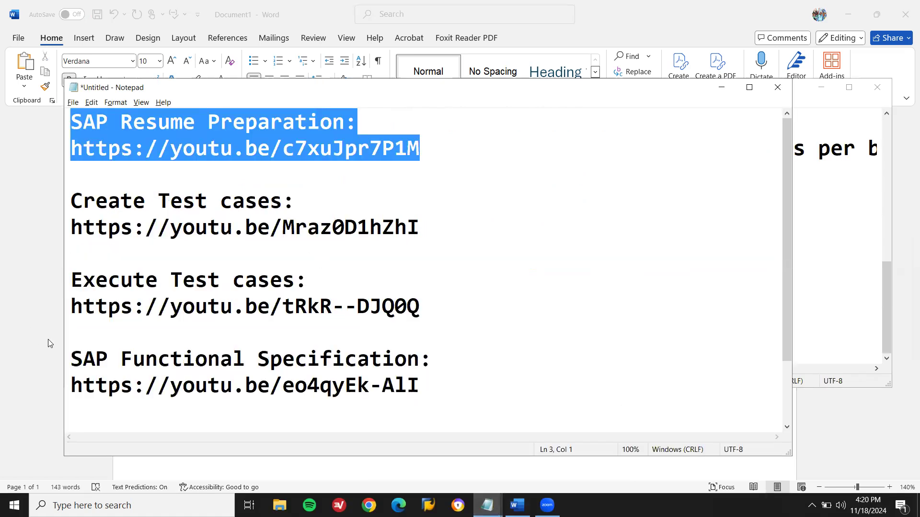
left_click(70, 200)
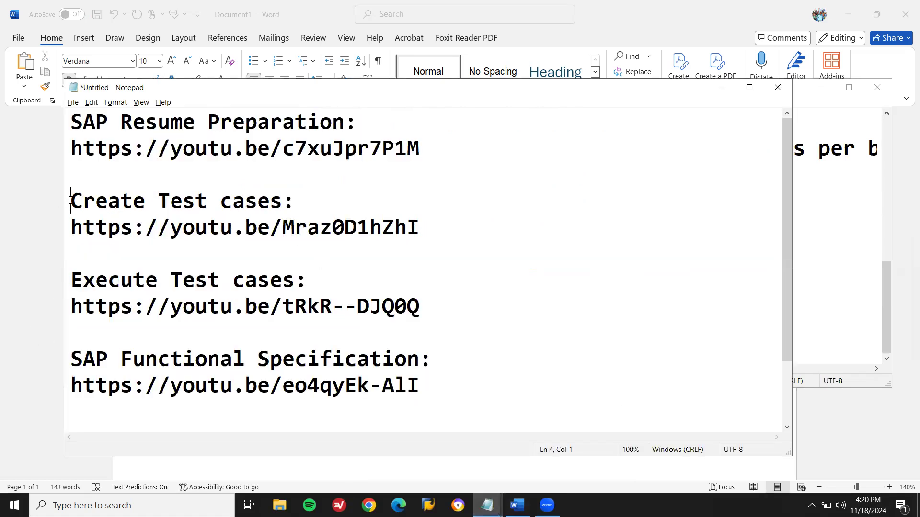
key("shift+Down")
key("shift+Down")
key("shift+Down")
key("shift+Down")
key("shift+Down")
key("shift+Down")
key("shift+Down")
key("shift+Down")
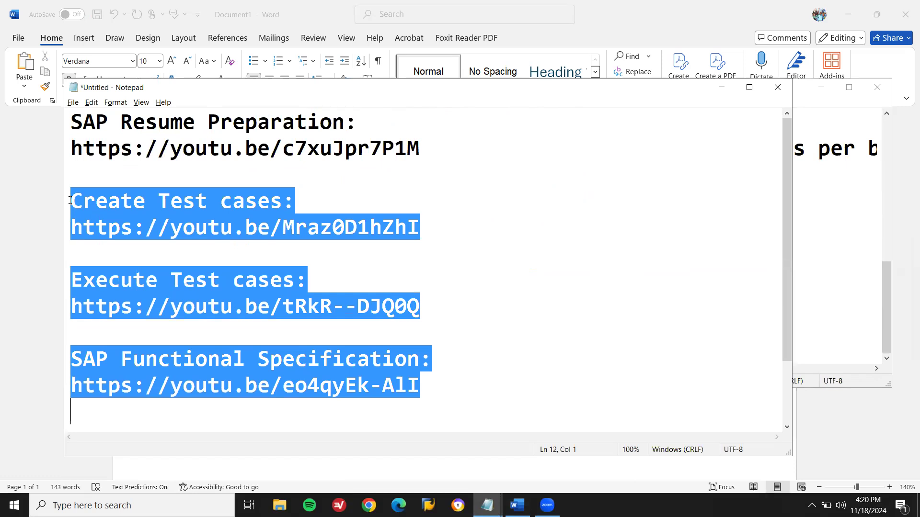
Return to the Word document and highlight the words "Created" and "configured" in item 5 to point them out
key("alt+Tab")
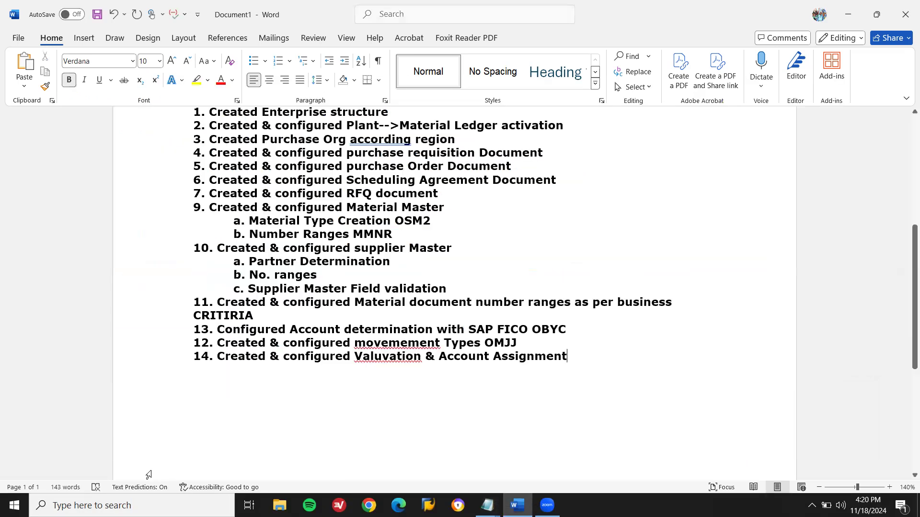
left_click(154, 474)
double_click(310, 164)
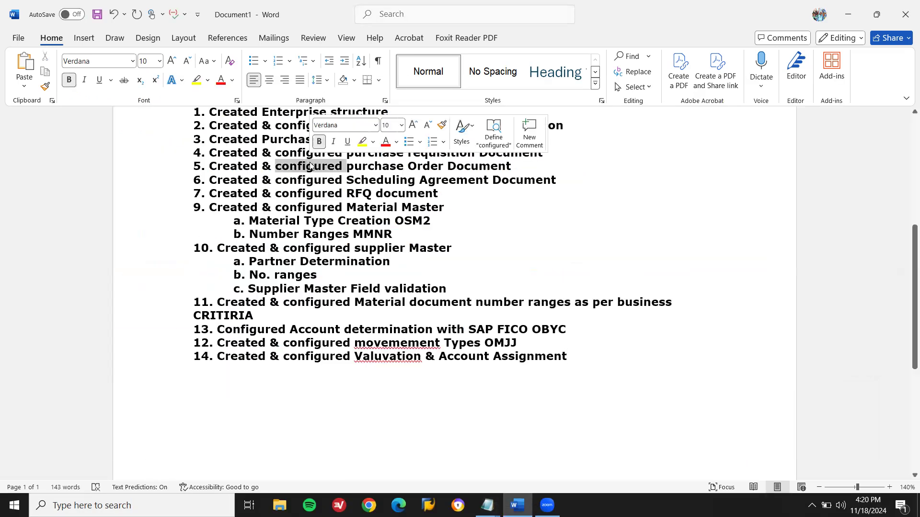
double_click(254, 167)
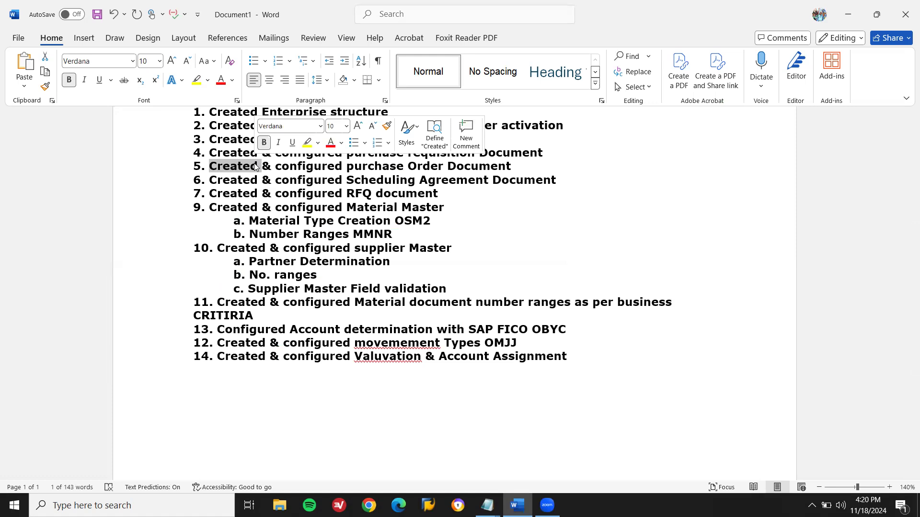
double_click(288, 171)
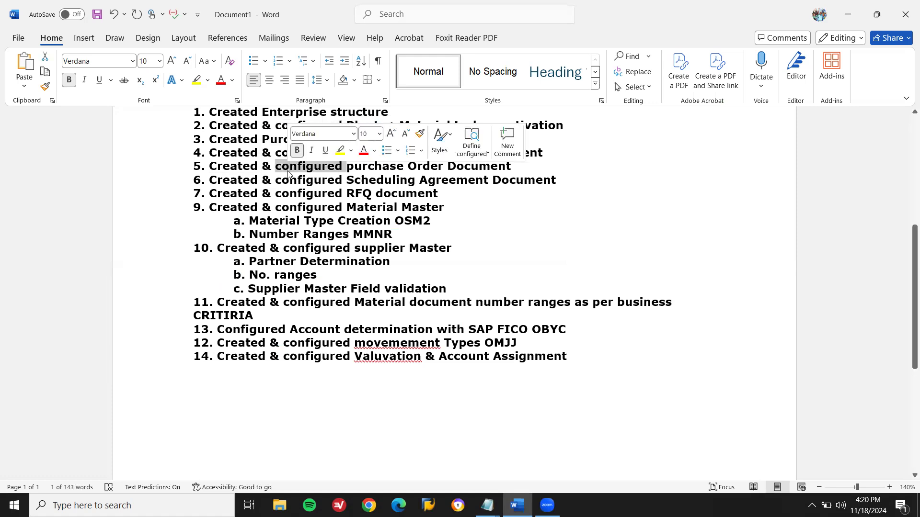